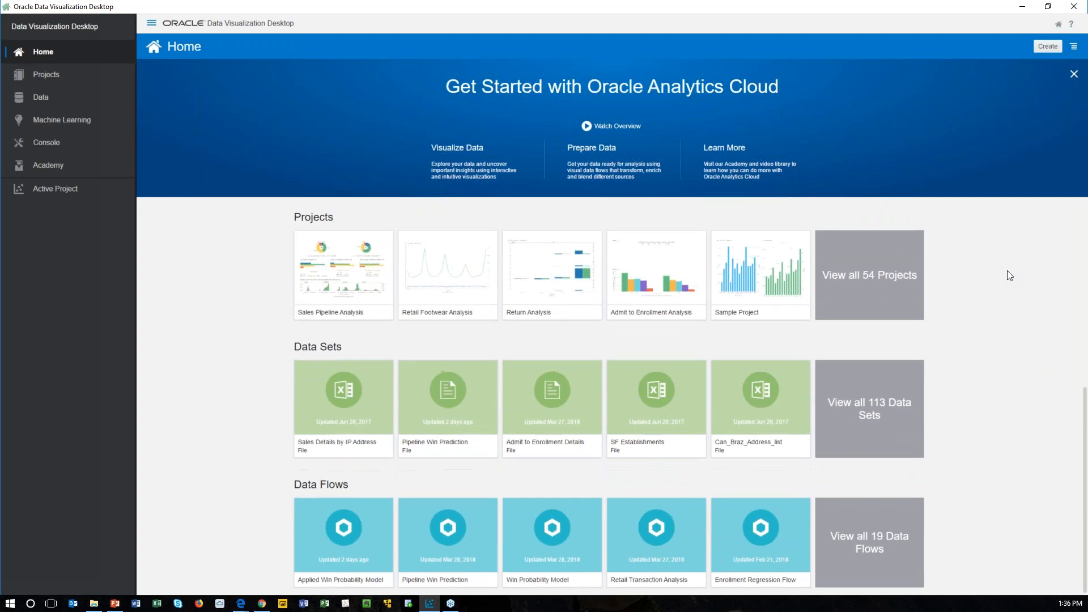
Step: Open the Sales Pipeline Analysis project from the What's New section of the home page
scroll(1008, 272, up, 1)
scroll(1008, 271, up, 3)
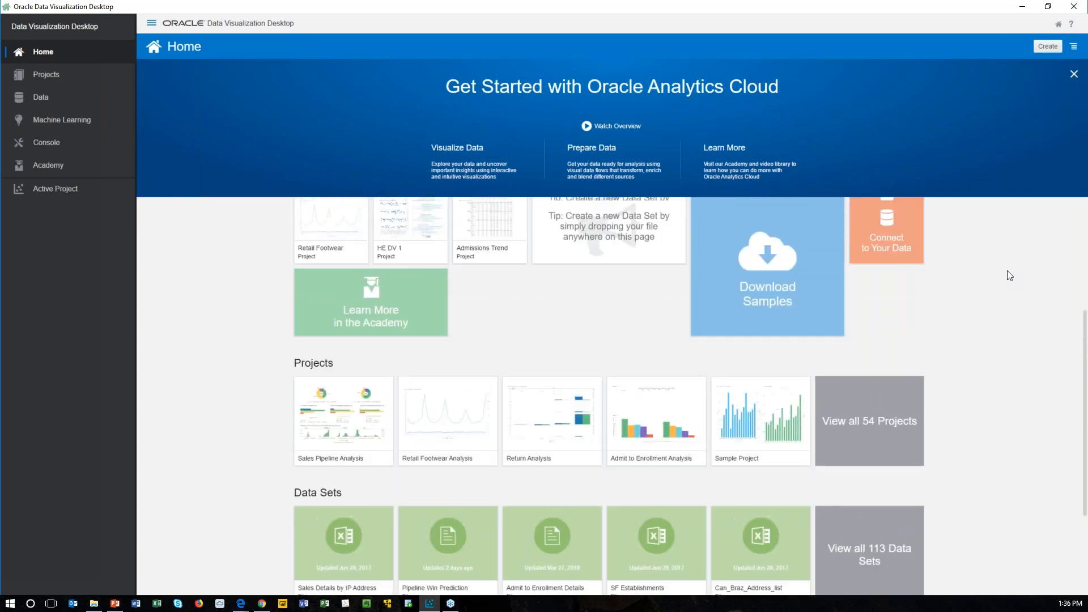
scroll(1007, 275, up, 2)
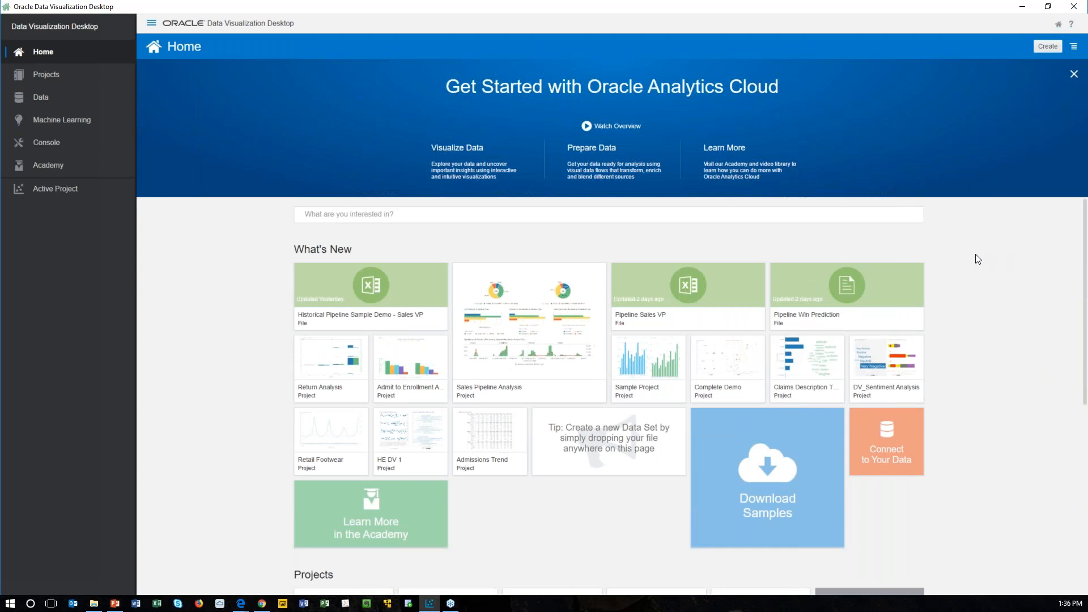
click(546, 317)
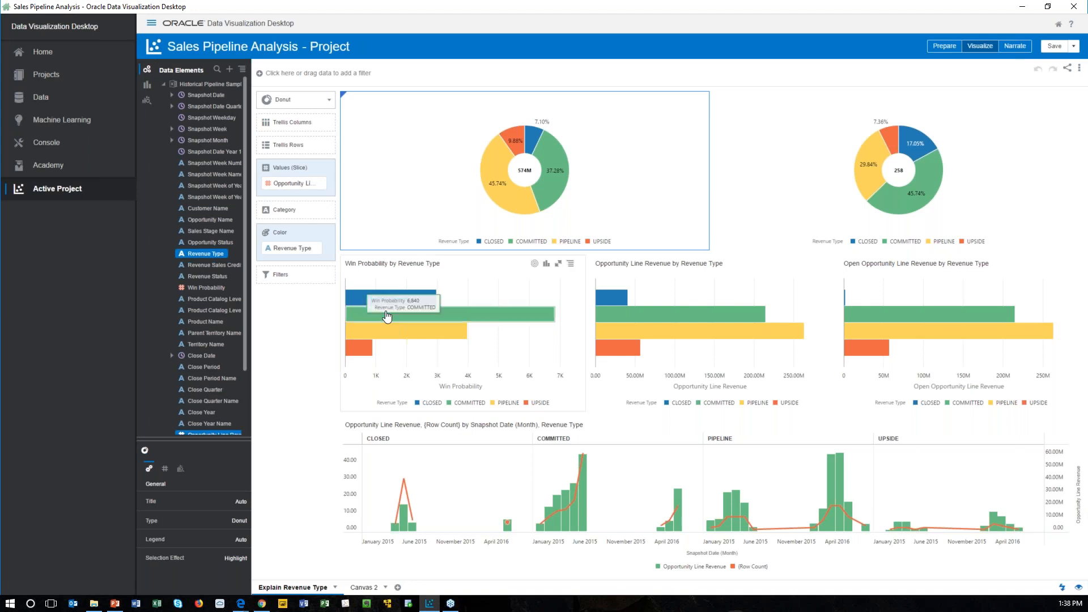
Step: Create a new data flow using the Historical Pipeline Sample Demo - Sales VP data set as its source
click(48, 99)
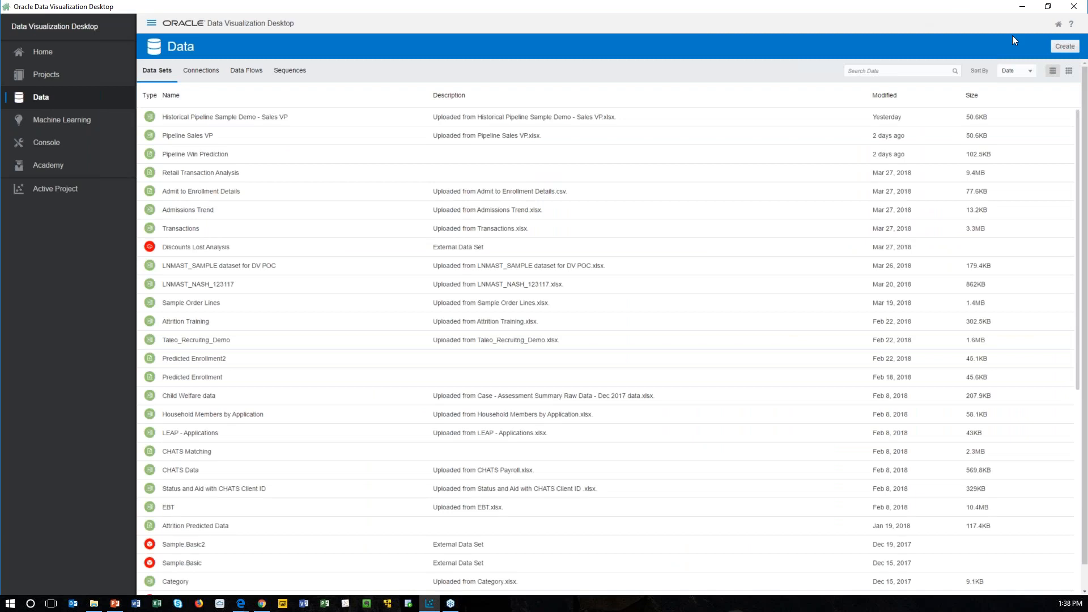
click(1064, 47)
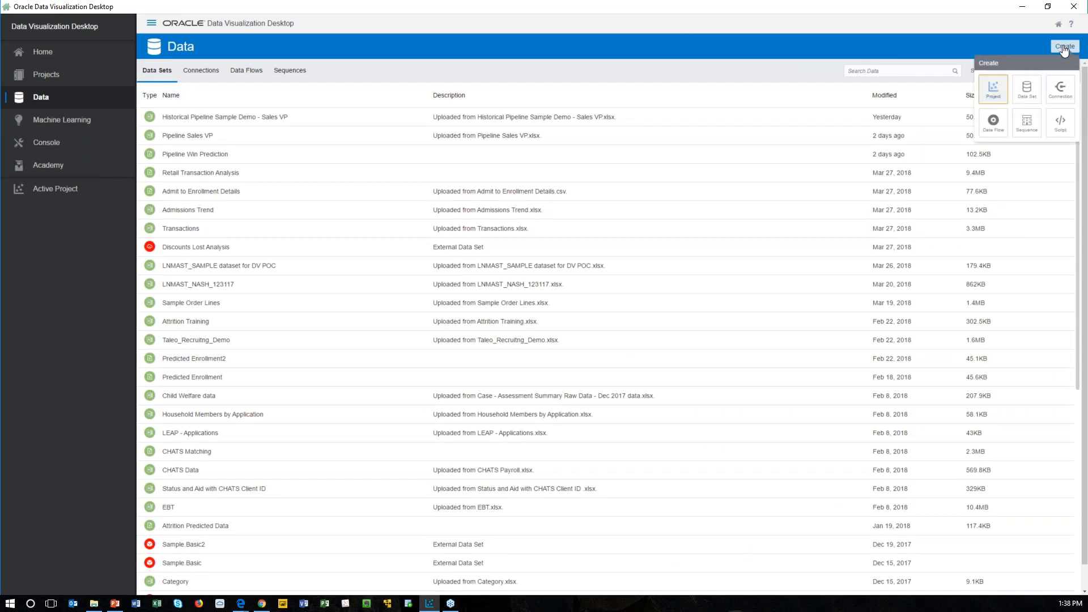
click(995, 130)
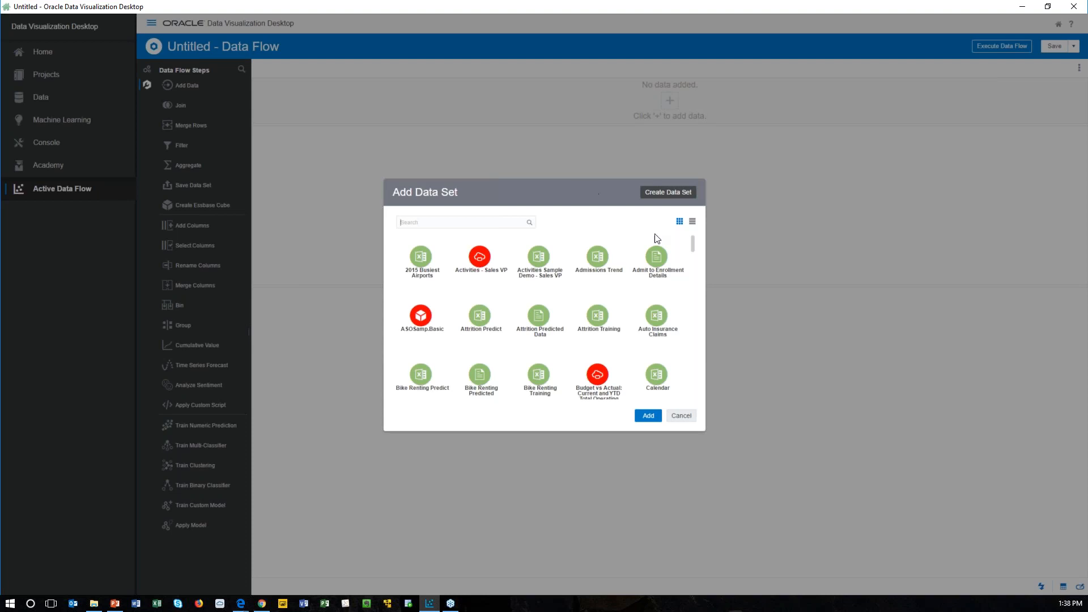
drag(694, 251, 700, 316)
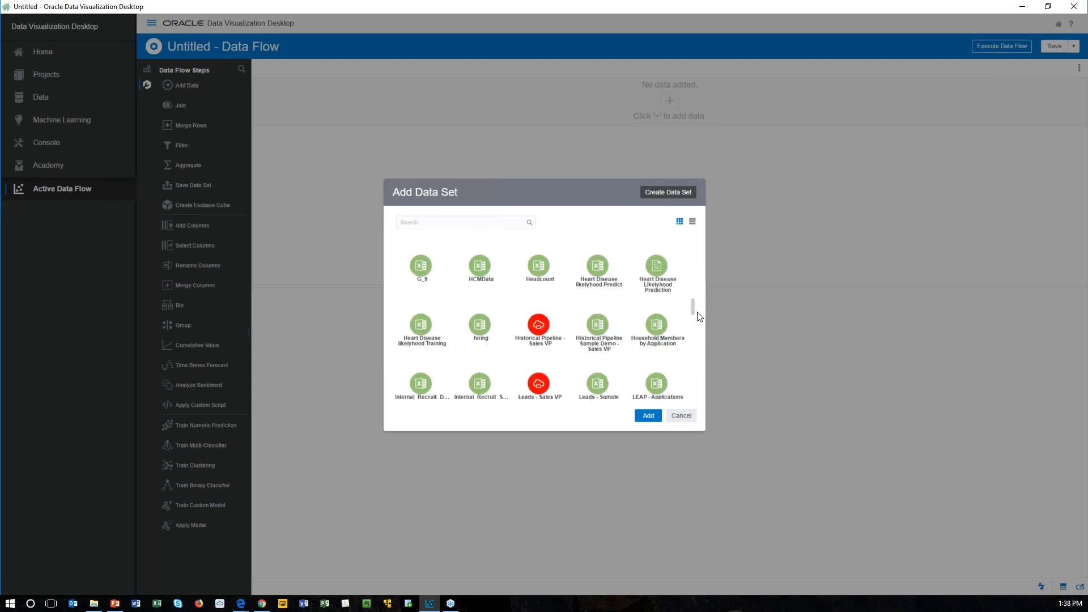
click(595, 326)
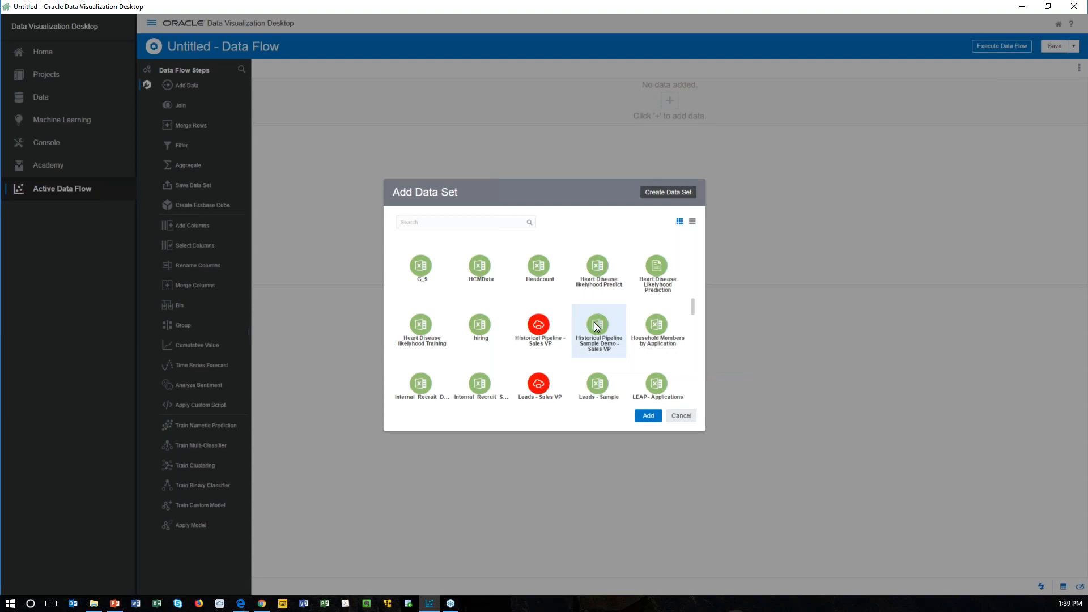
click(648, 416)
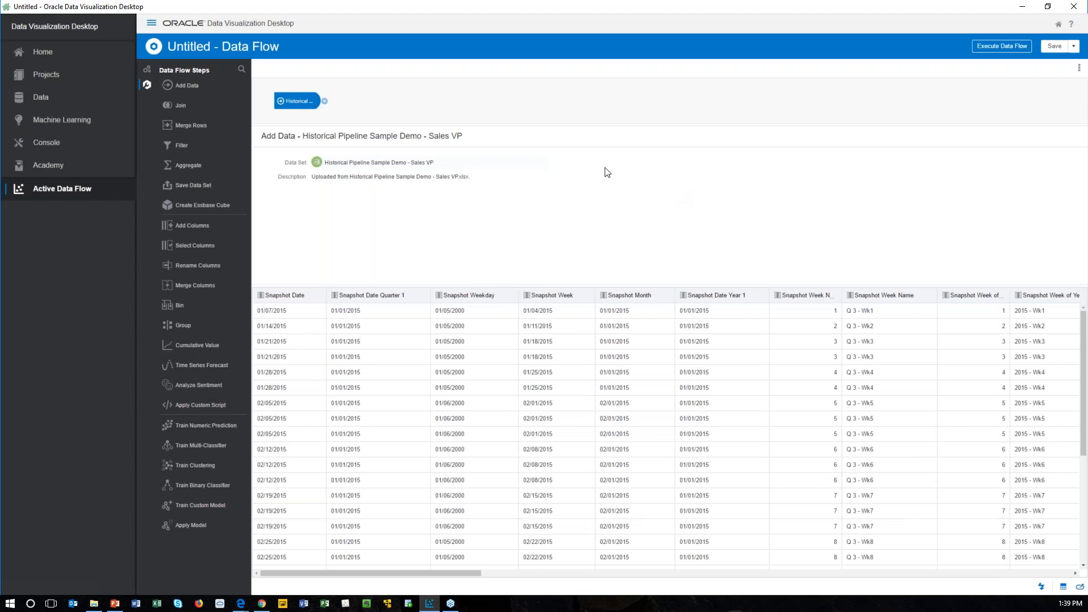
Step: Add a Train Numeric Prediction step after the source data, using the Linear Regression for model training script
click(324, 102)
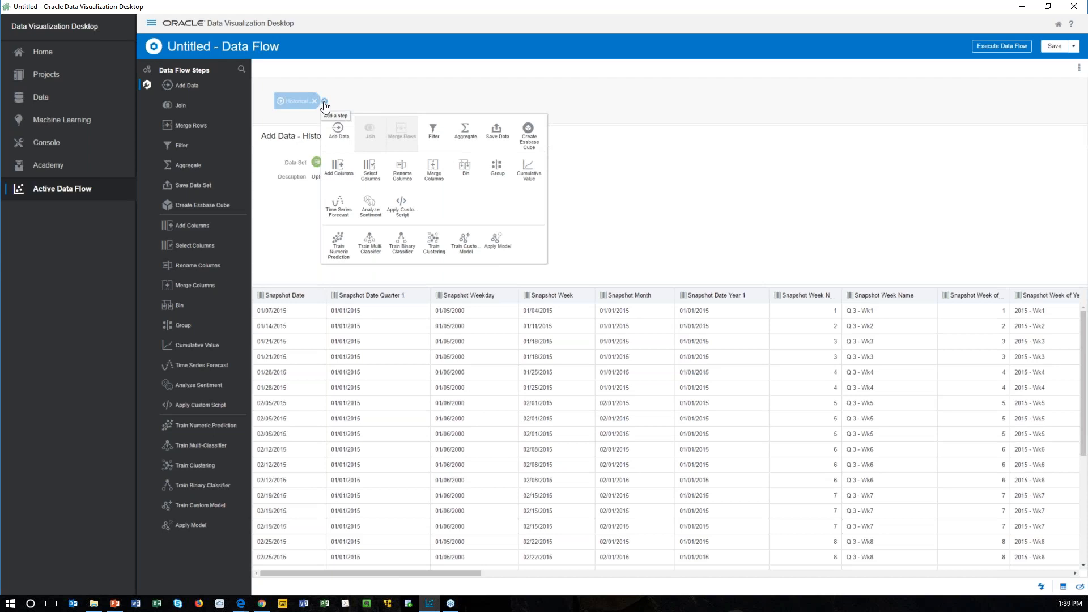
click(336, 250)
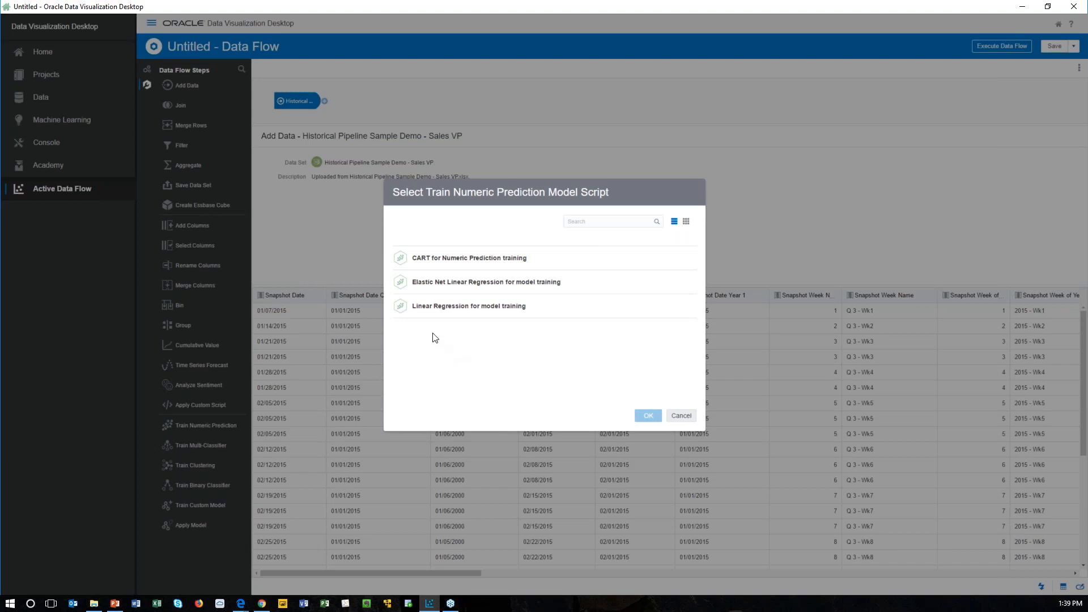
double_click(439, 306)
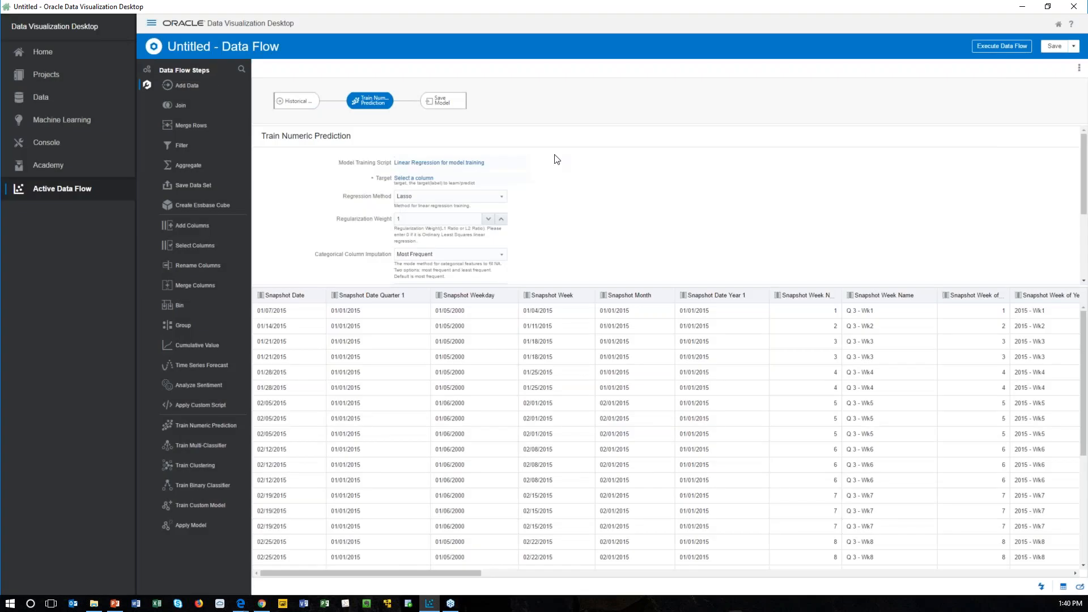
Step: Set the numeric prediction target to the Win Probability column and review the available regression methods
click(425, 179)
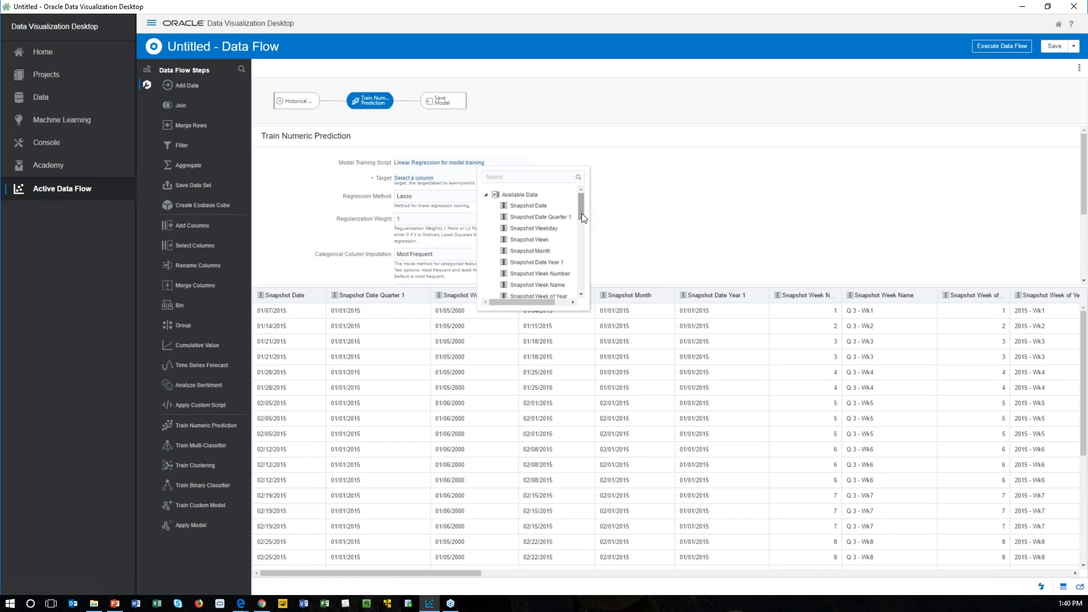
drag(582, 213, 583, 253)
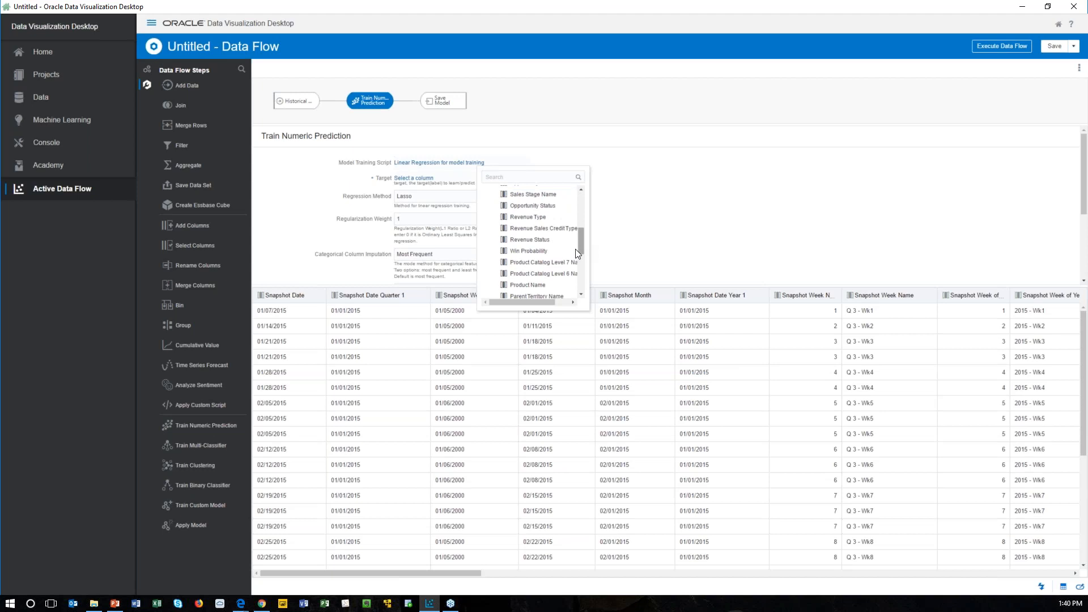
click(543, 251)
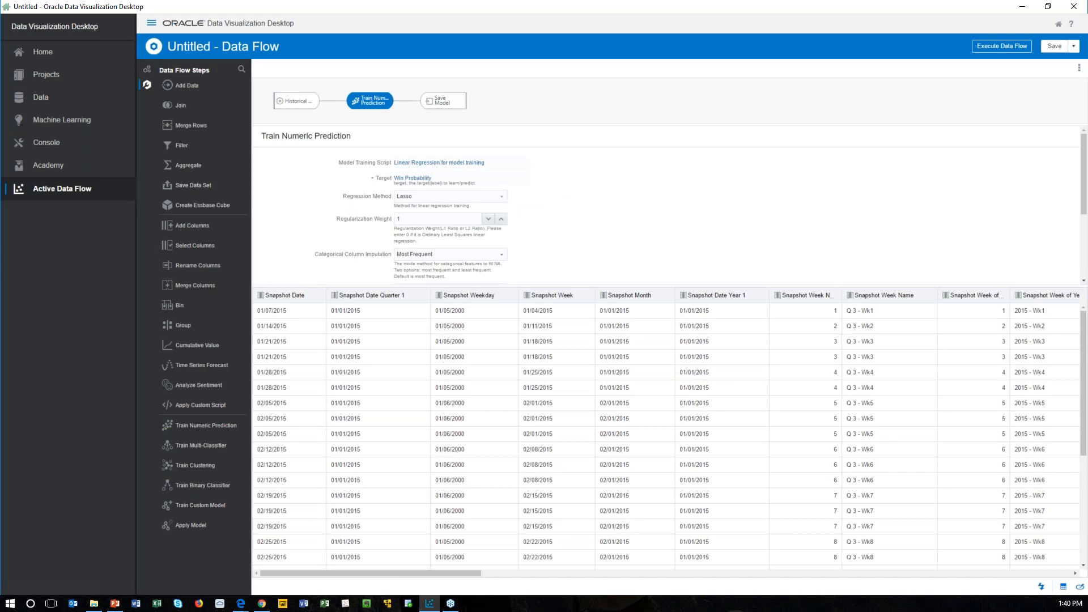
click(502, 196)
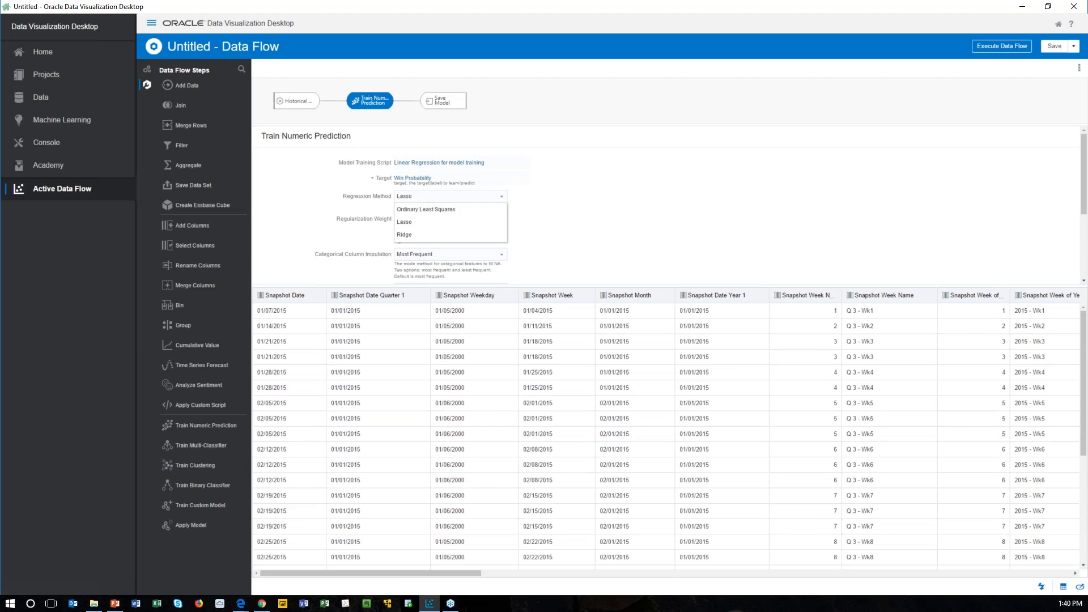
click(604, 189)
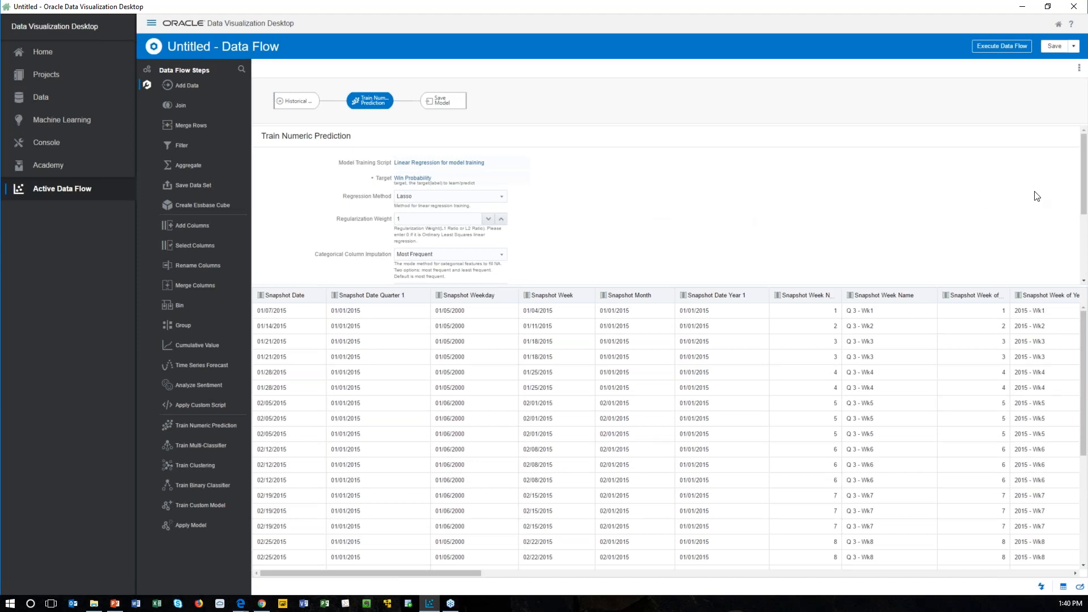
drag(1084, 210, 1077, 177)
Step: Open the saved Pipeline Win Prediction data flow, view its Select Columns step, and execute the flow
click(36, 101)
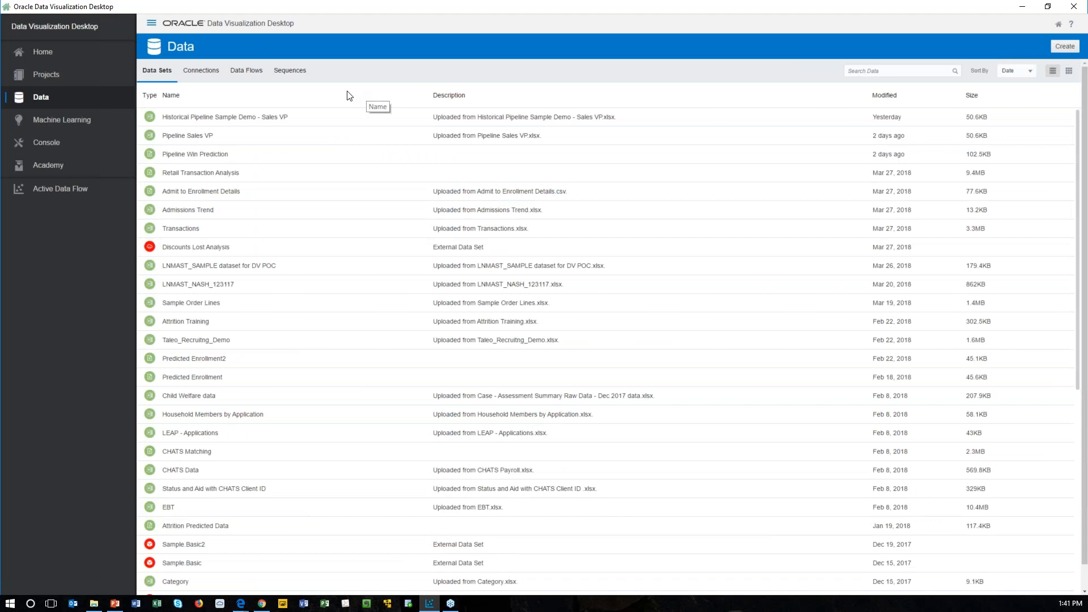
click(255, 79)
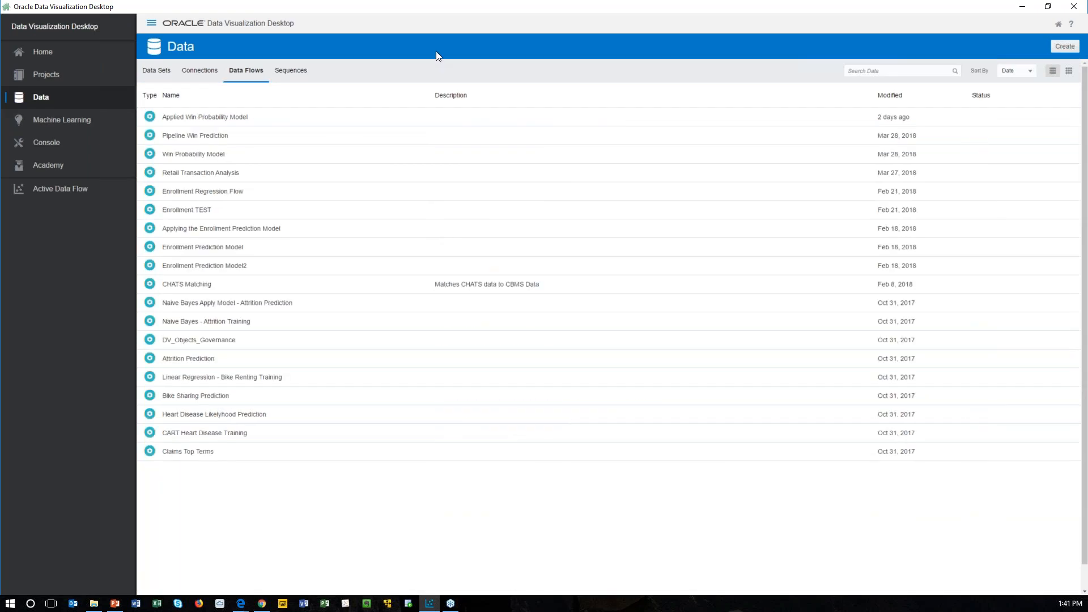
double_click(224, 139)
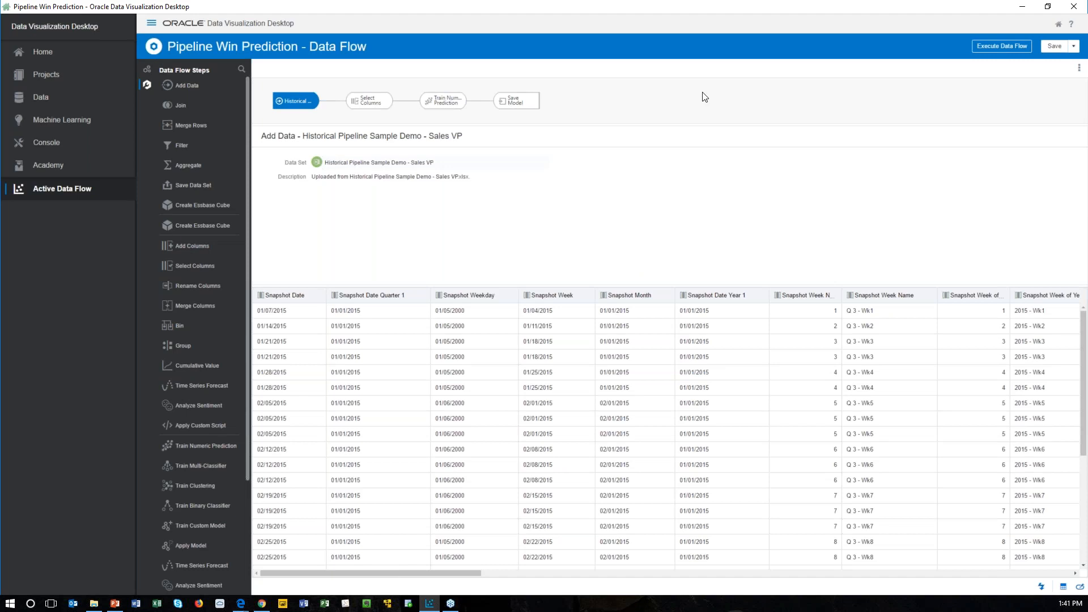
click(366, 104)
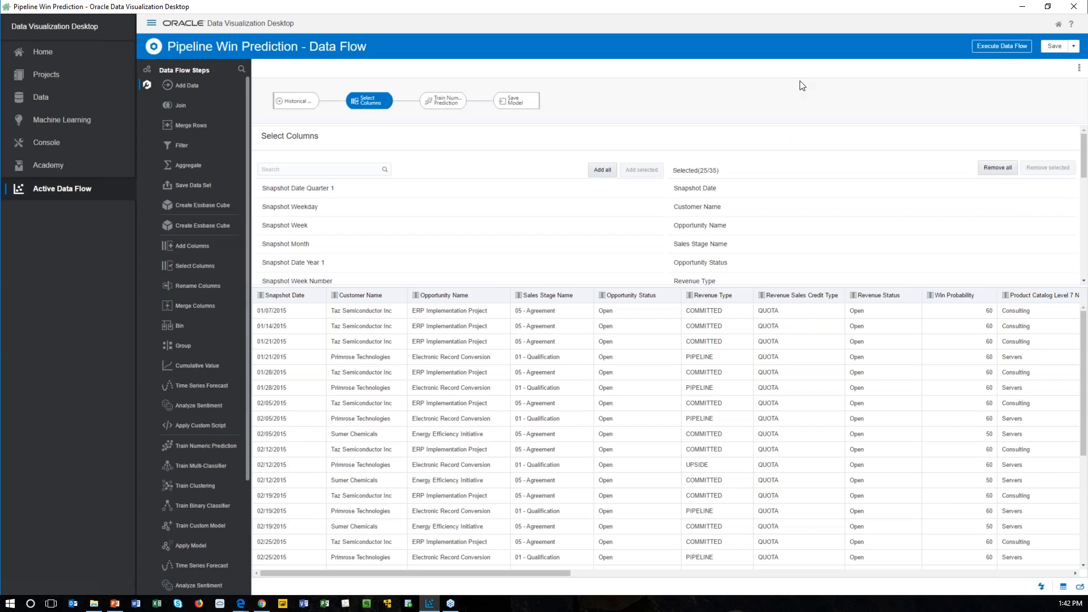
click(991, 51)
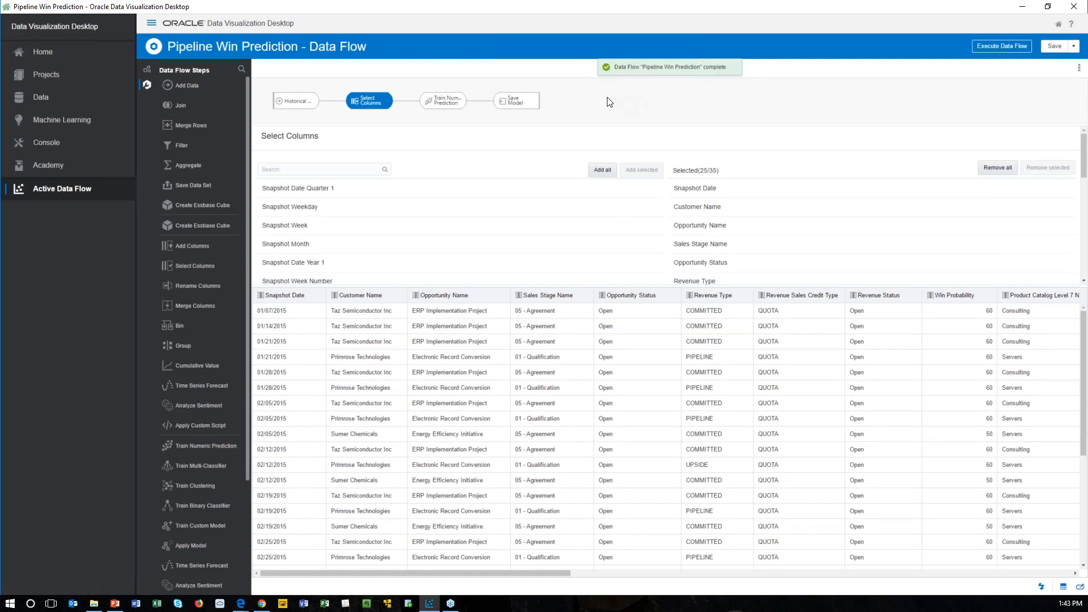
Step: Inspect the Pipeline Win Prediction machine learning model, reviewing its general information, quality metrics and related data
click(68, 122)
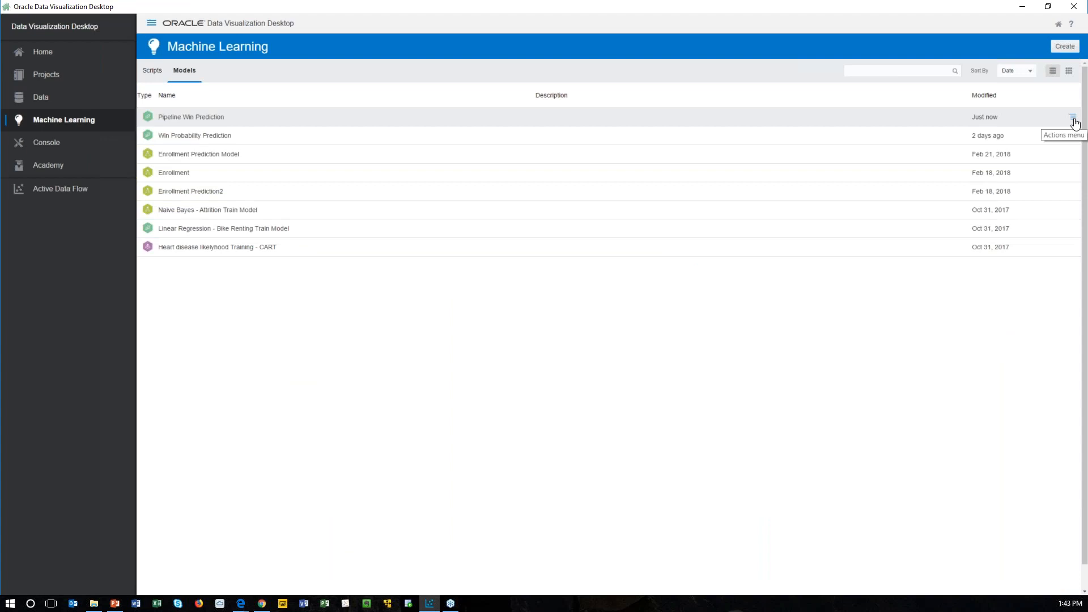
click(1073, 119)
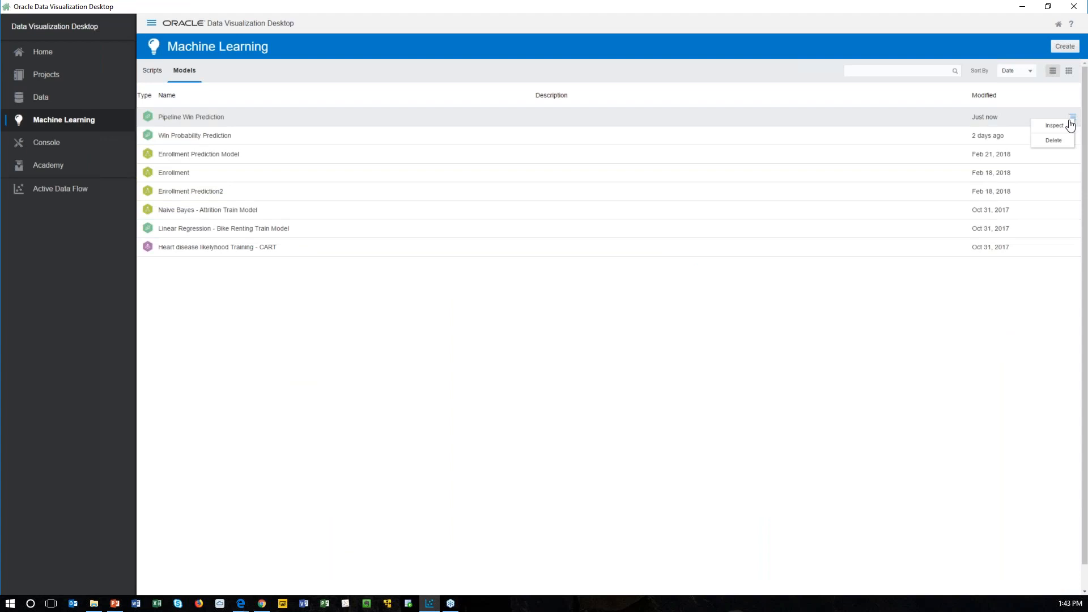
click(1061, 130)
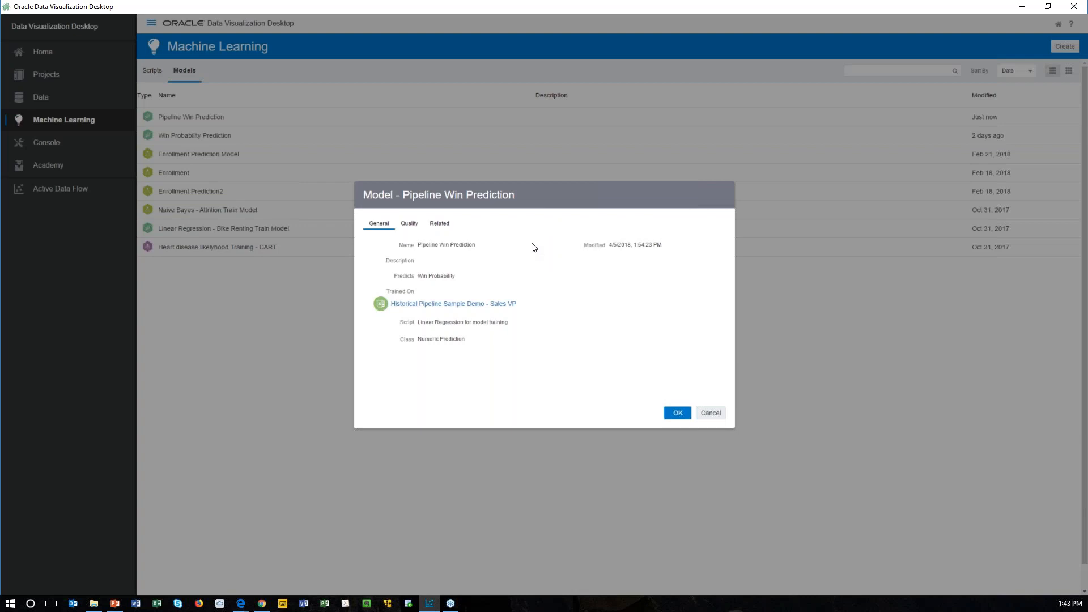
click(411, 226)
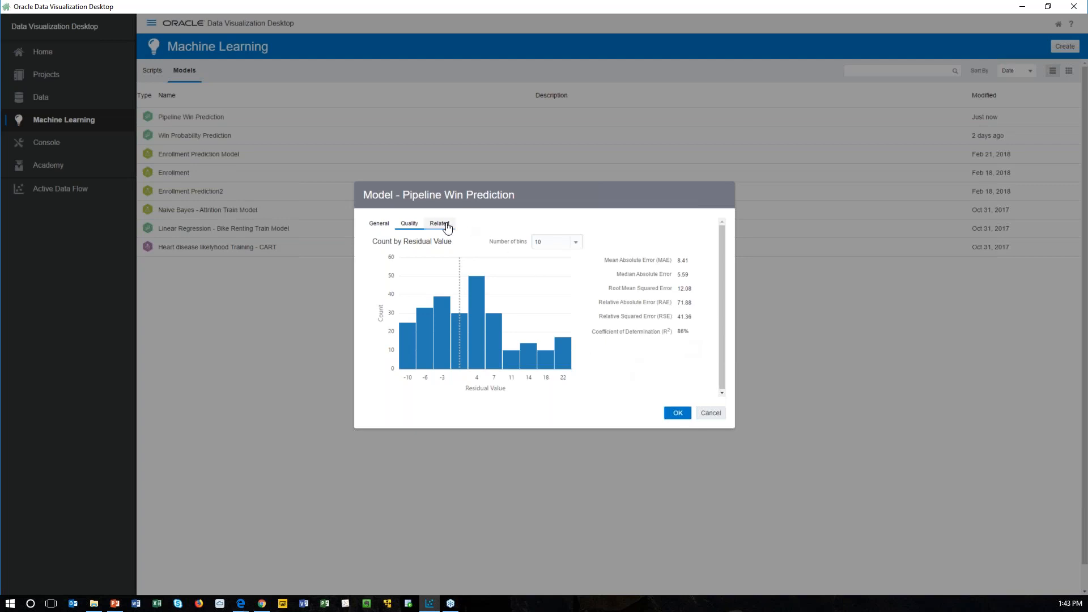
click(446, 225)
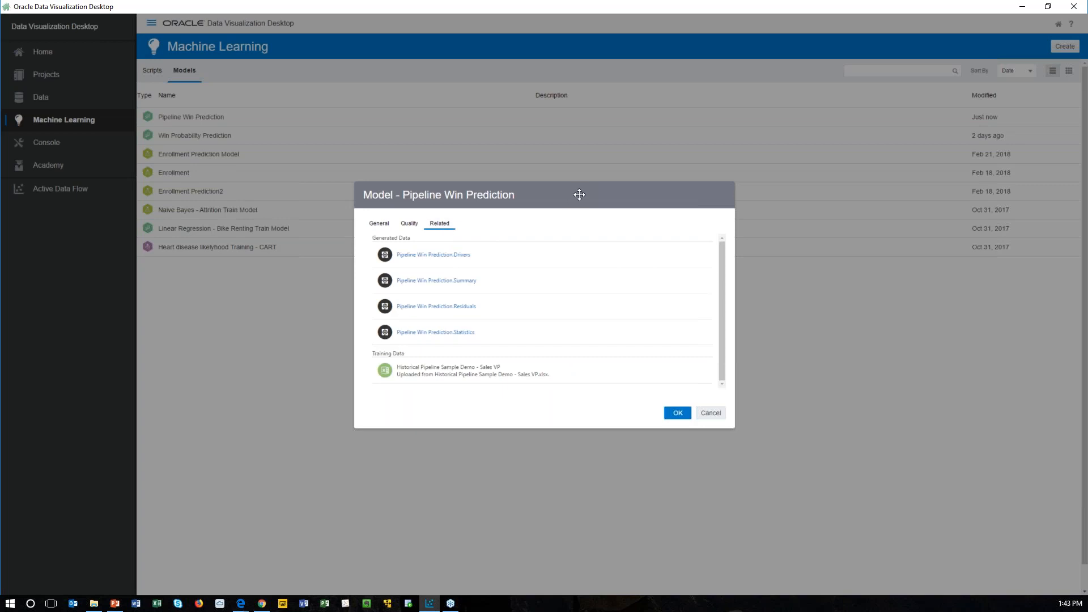
Step: Open the model's generated Pipeline Win Prediction.Drivers data set and dismiss the model details covering it
click(457, 256)
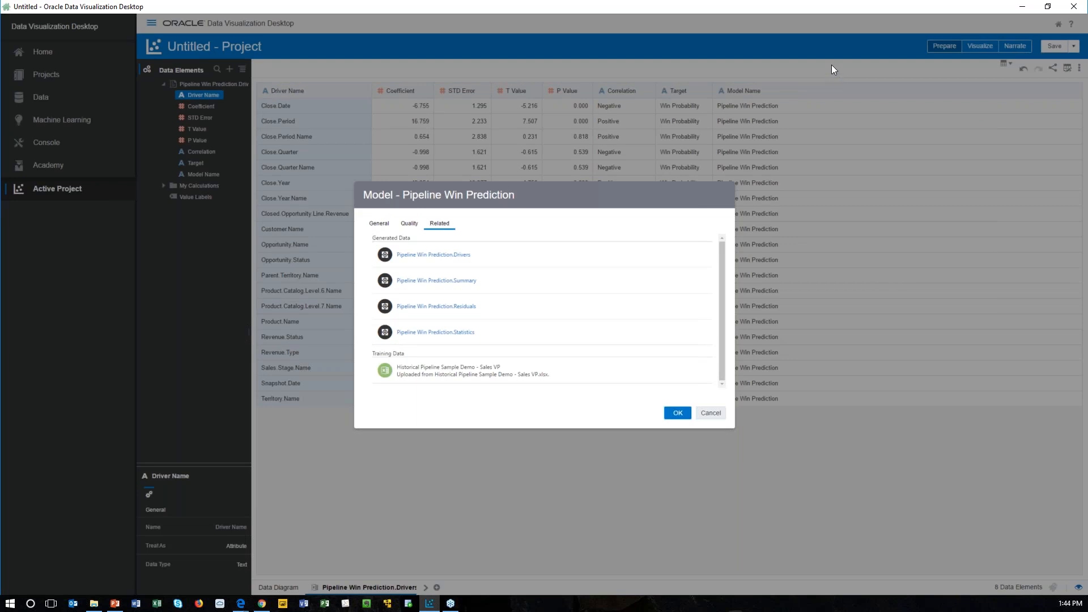
drag(695, 197, 983, 275)
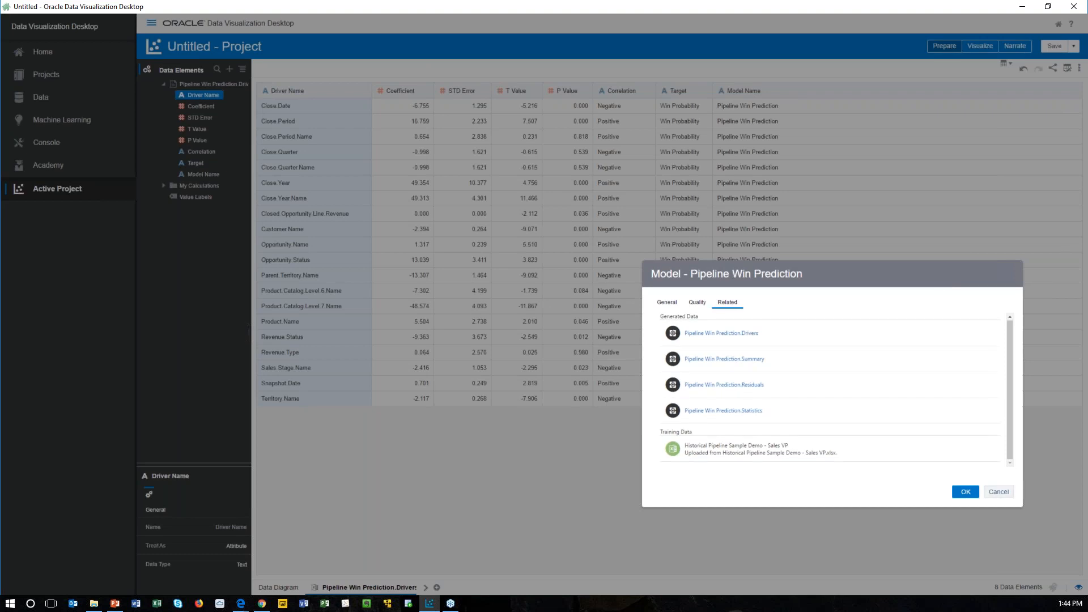
click(997, 493)
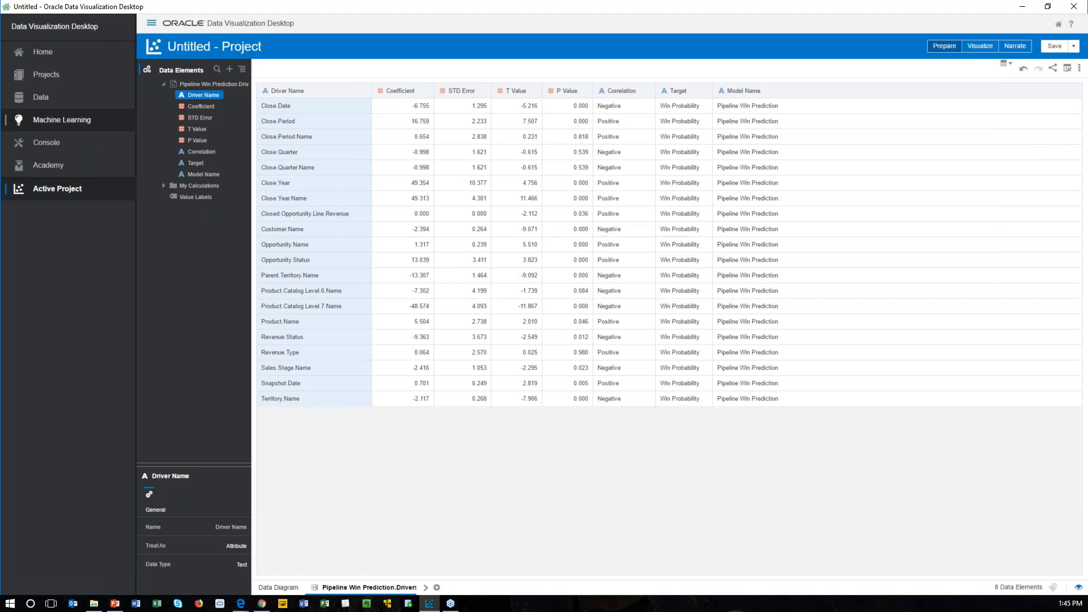
Step: Open the saved Applied Win Probability Model data flow and view the settings of its Save Data step
click(45, 98)
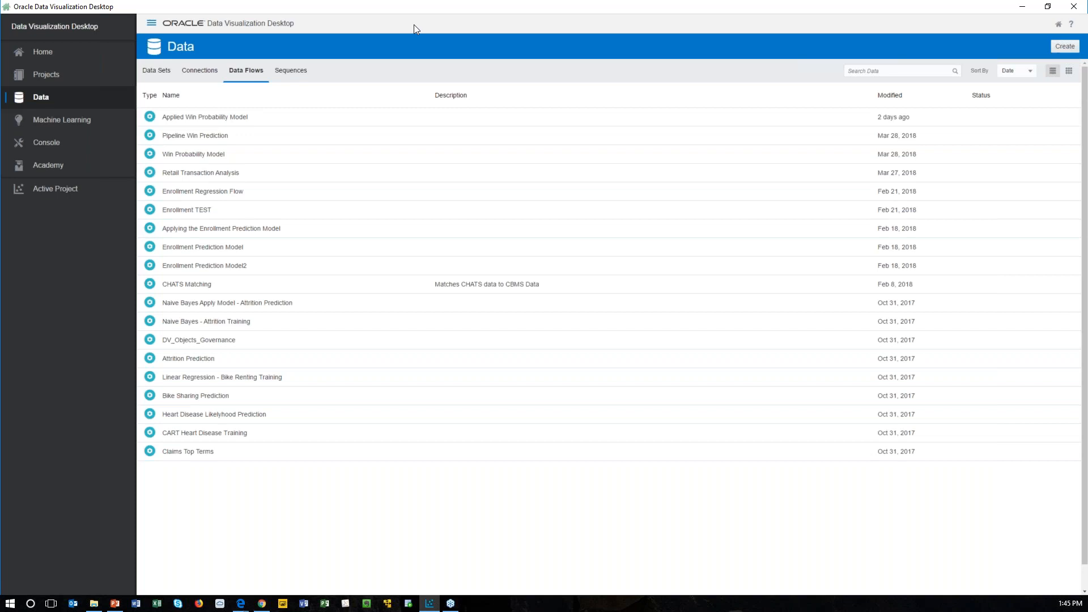
double_click(282, 117)
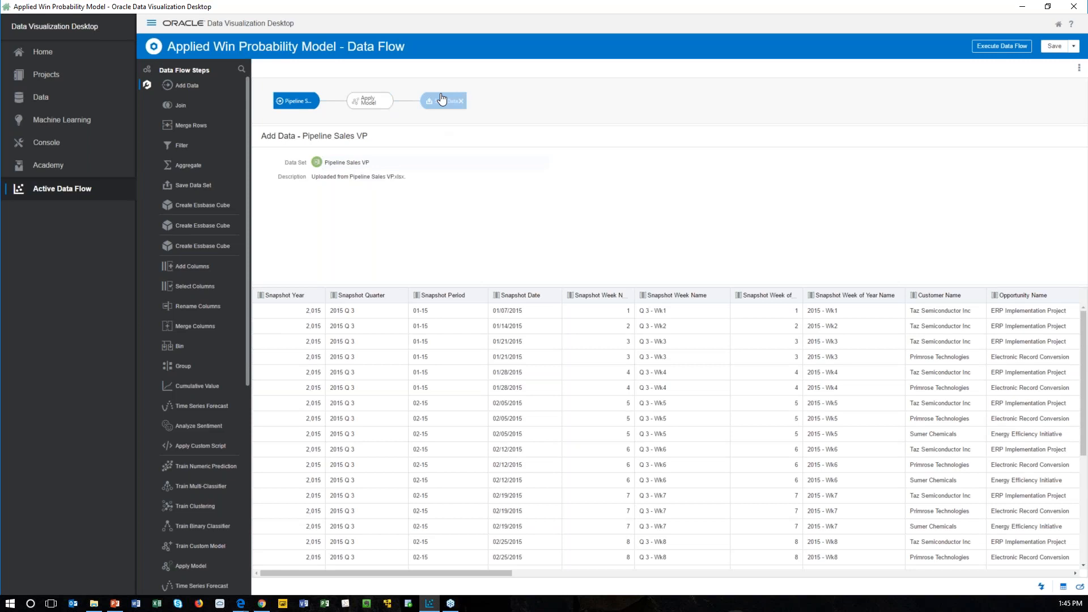
click(441, 103)
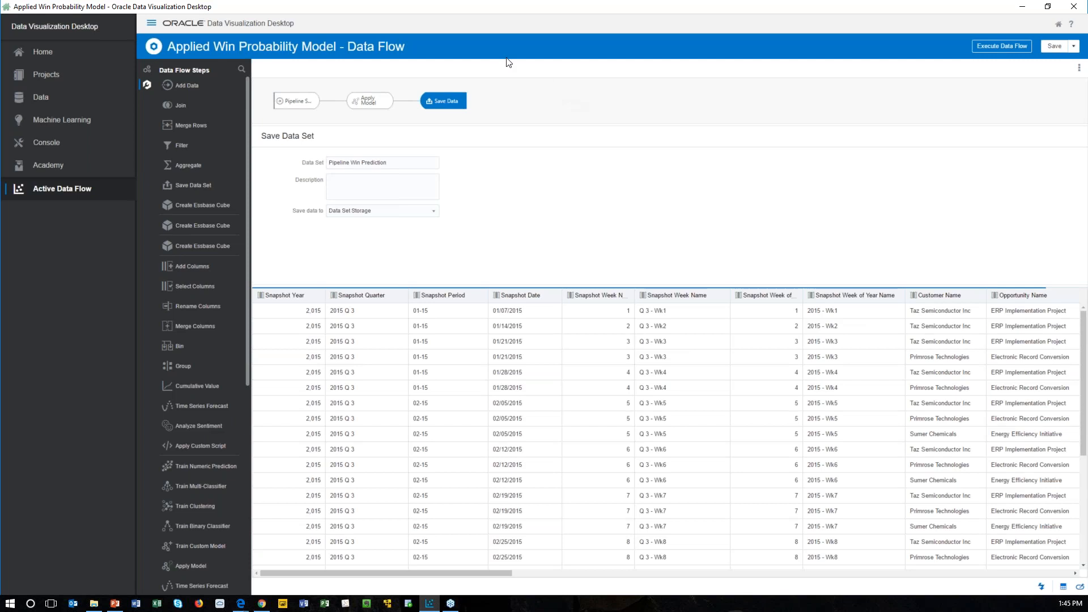
Step: Open the Pipeline Win Prediction data set from the saved data sets as a new project
click(40, 101)
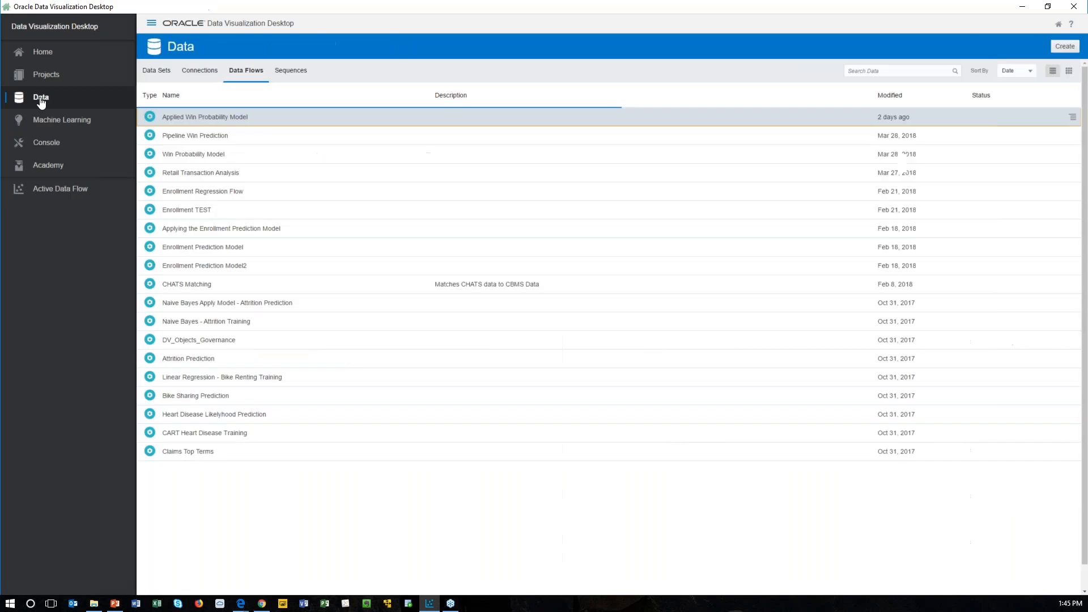
click(168, 74)
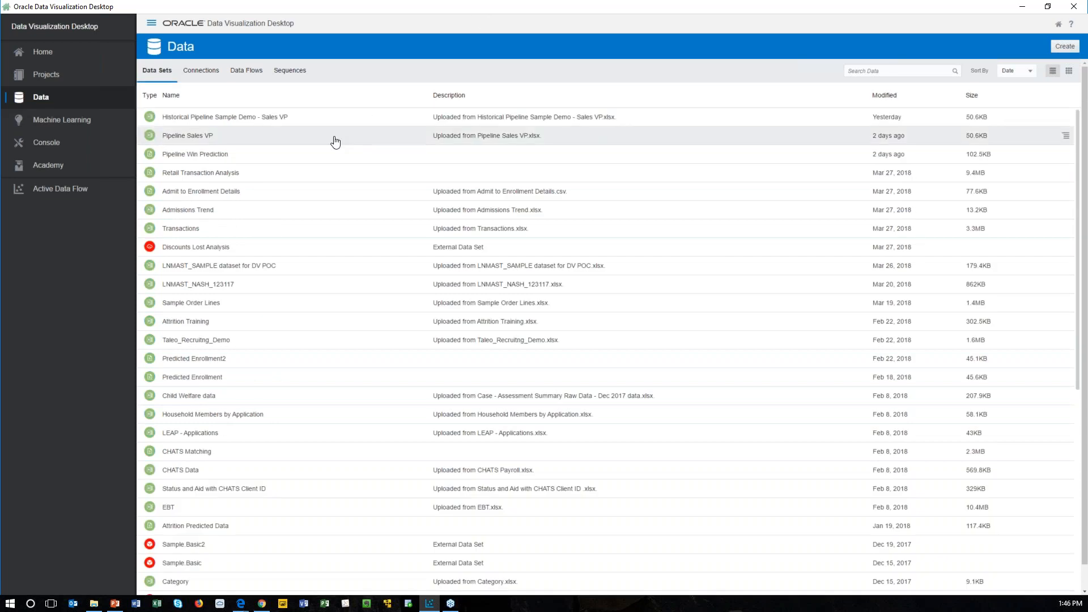
click(305, 162)
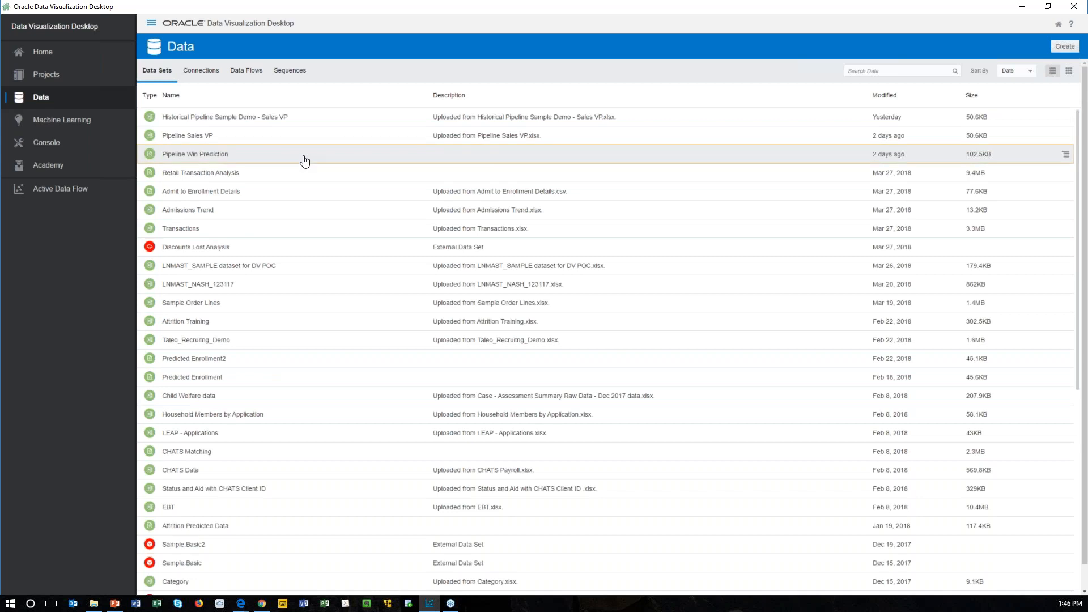
double_click(305, 162)
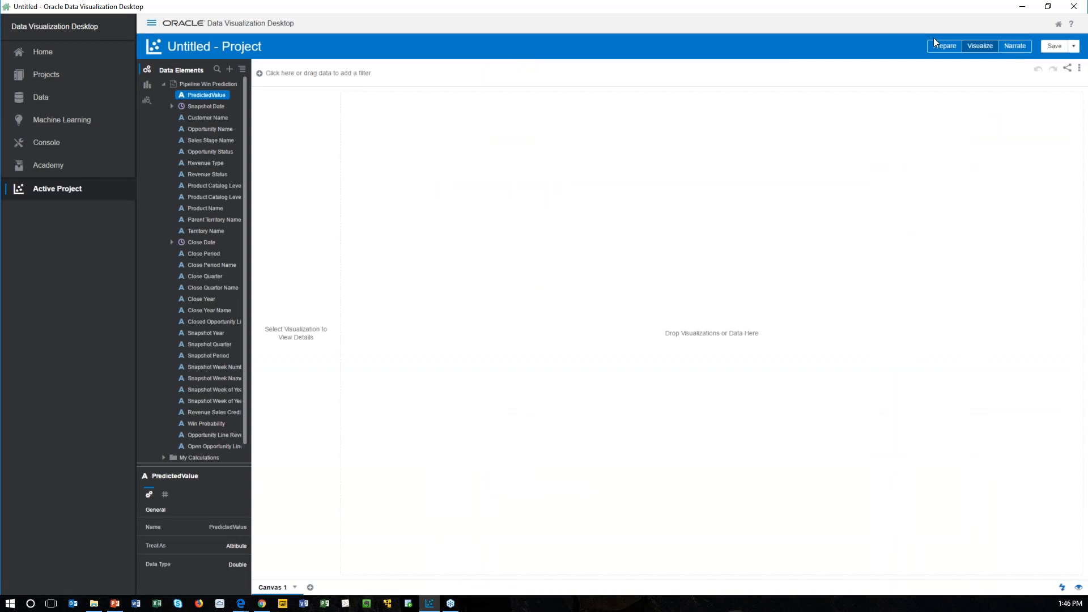
Step: View the data set's columns in Prepare mode, return to Visualize mode and select the PredictedValue element
click(945, 47)
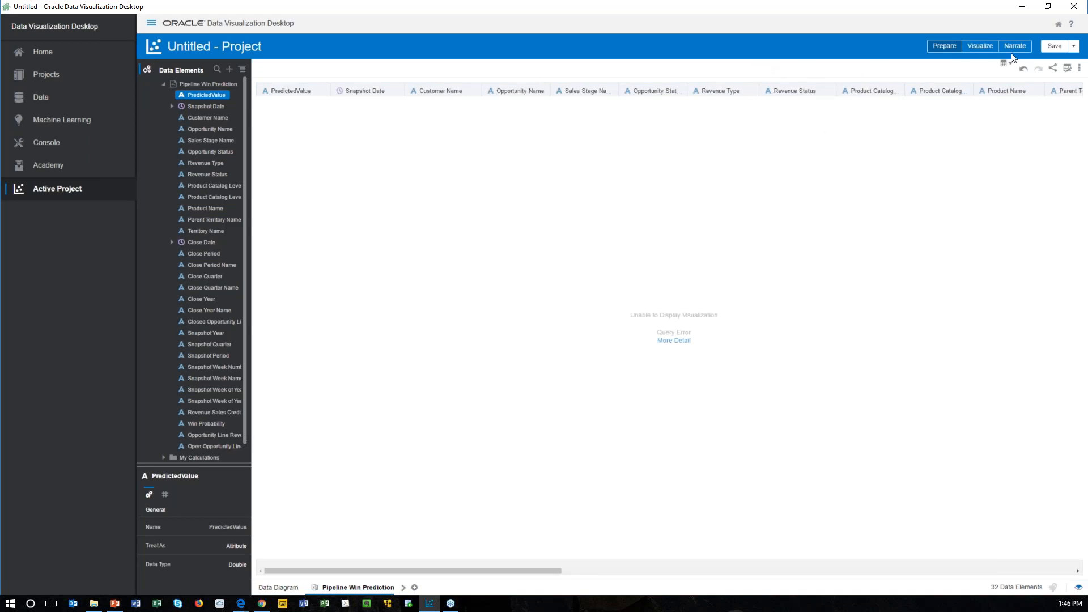
click(980, 45)
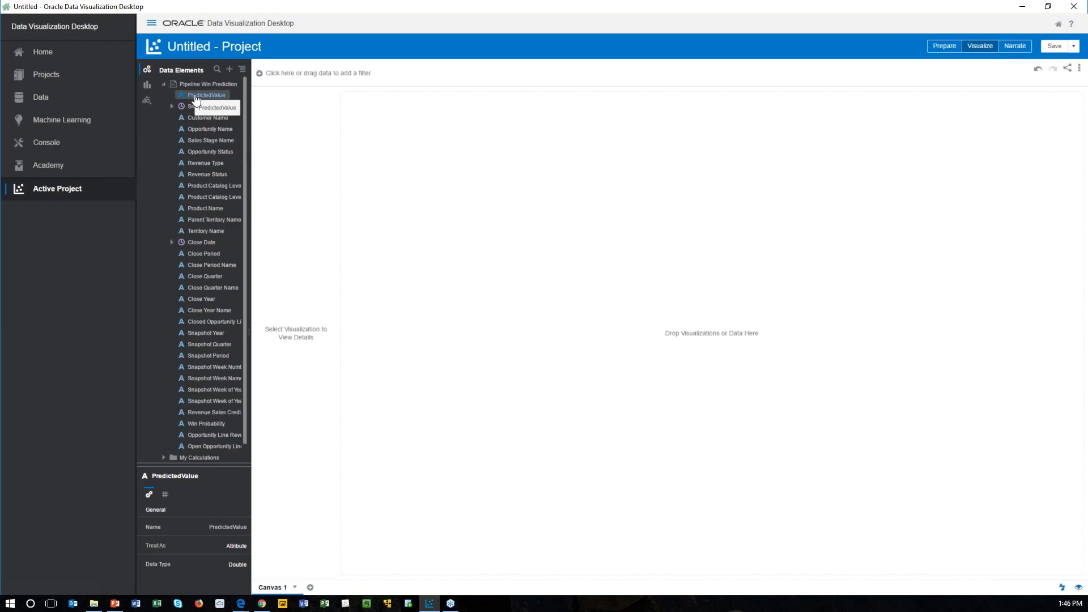
click(195, 96)
Step: Return to the Home page, switch to the PowerPoint presentation and start the slide show from the Demo slide
click(41, 51)
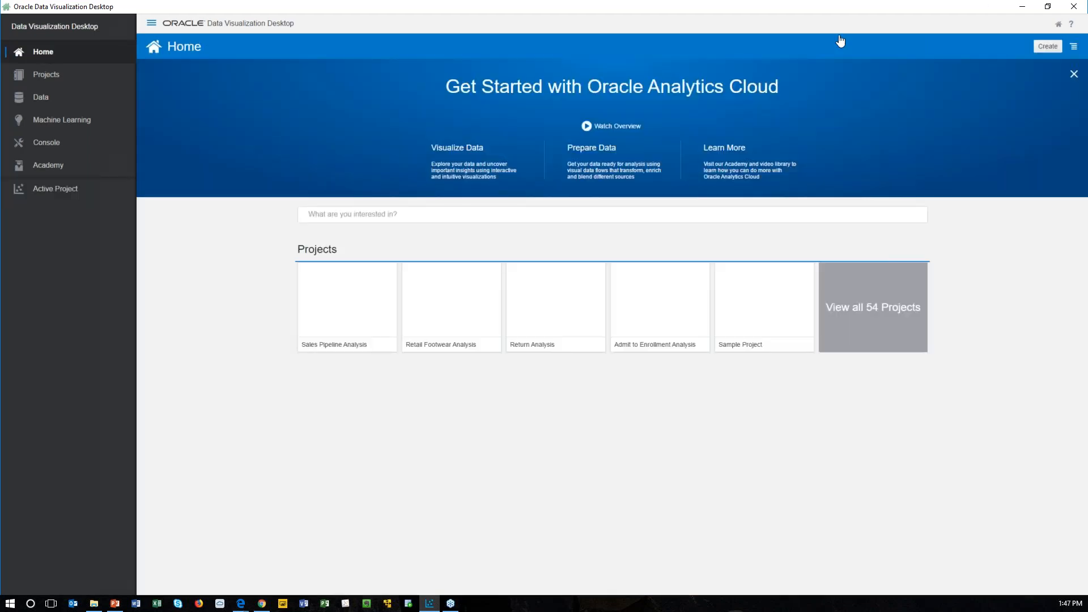
click(1021, 11)
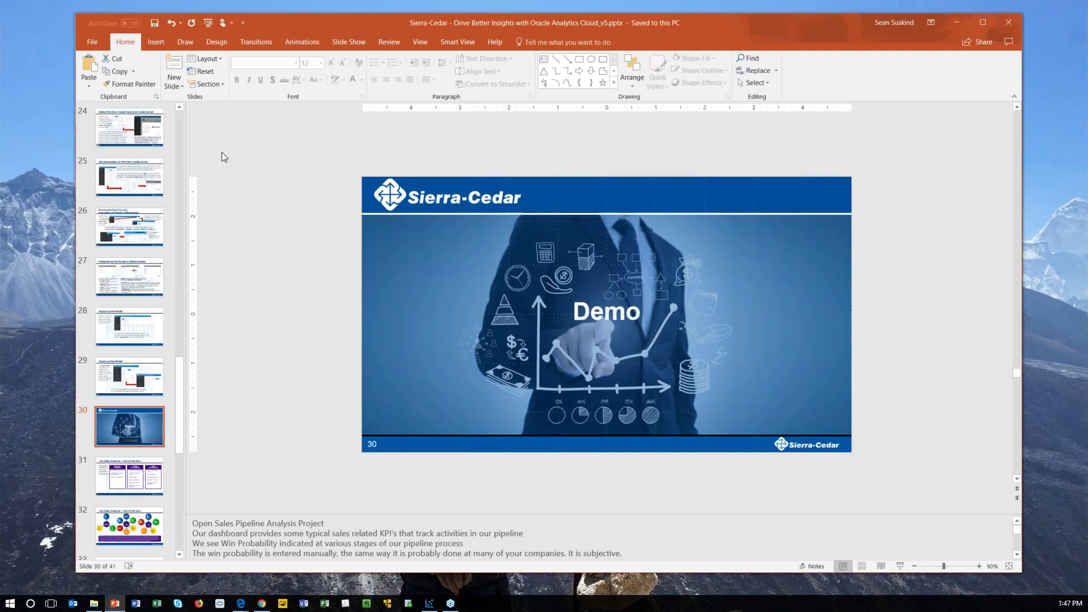
click(903, 564)
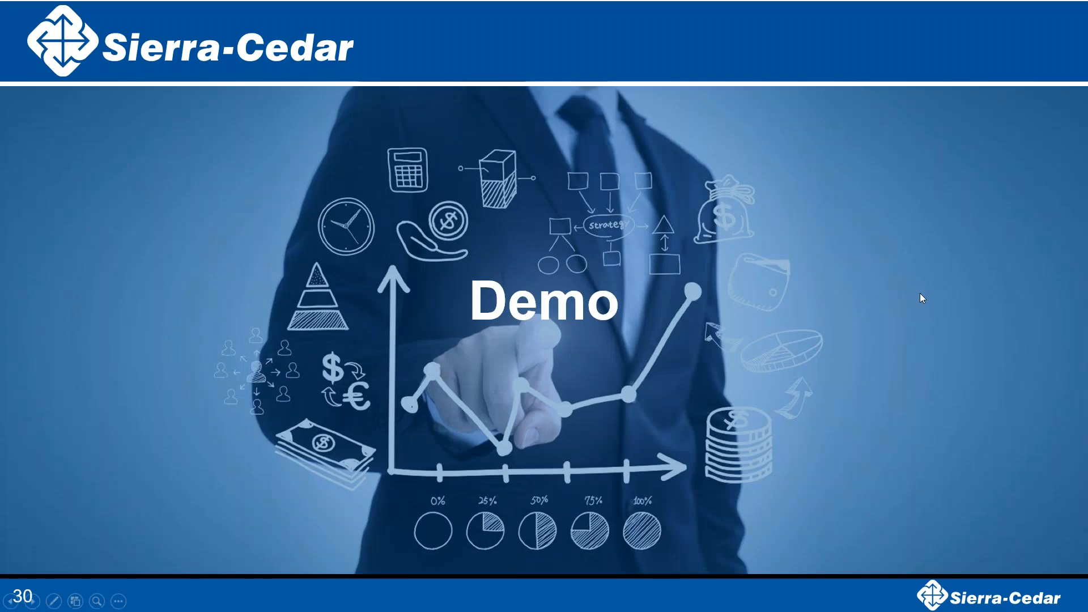
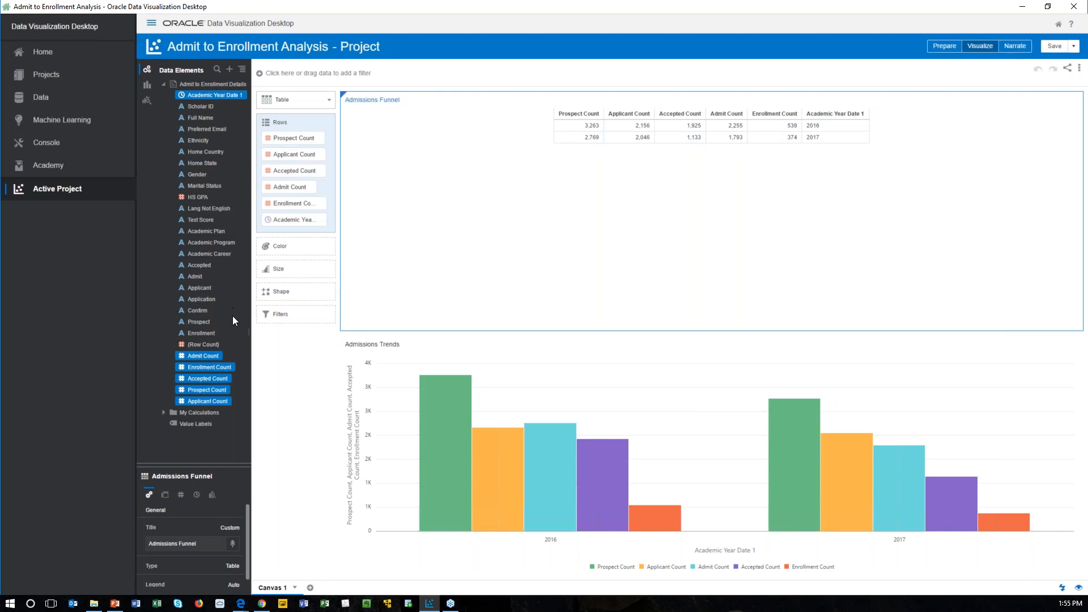
Step: Run Explain on the Enrollment attribute and review the basic facts, including the charts by measure
right_click(205, 335)
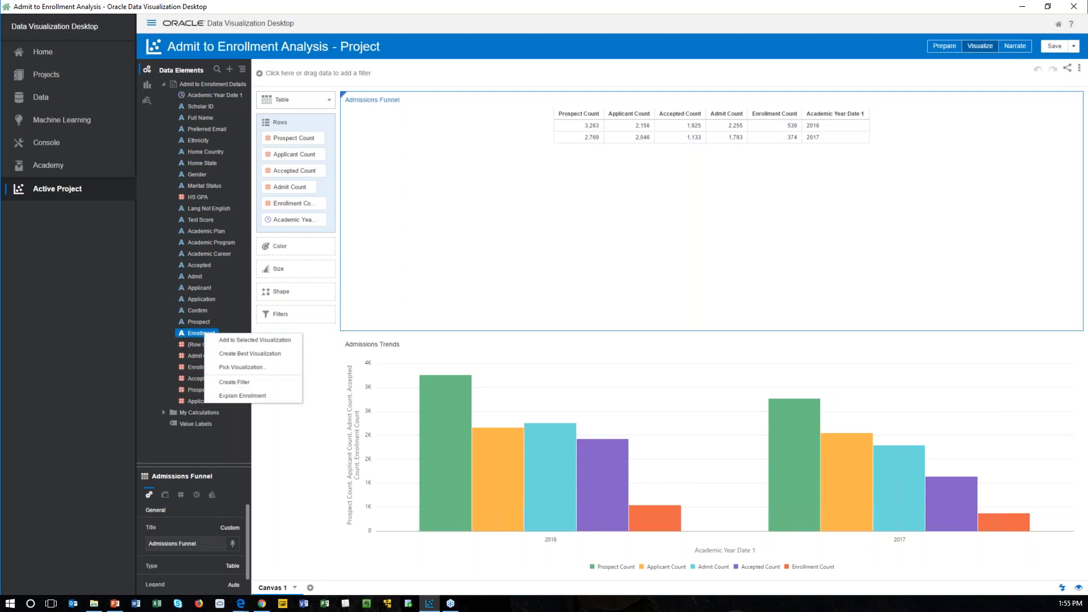
click(237, 397)
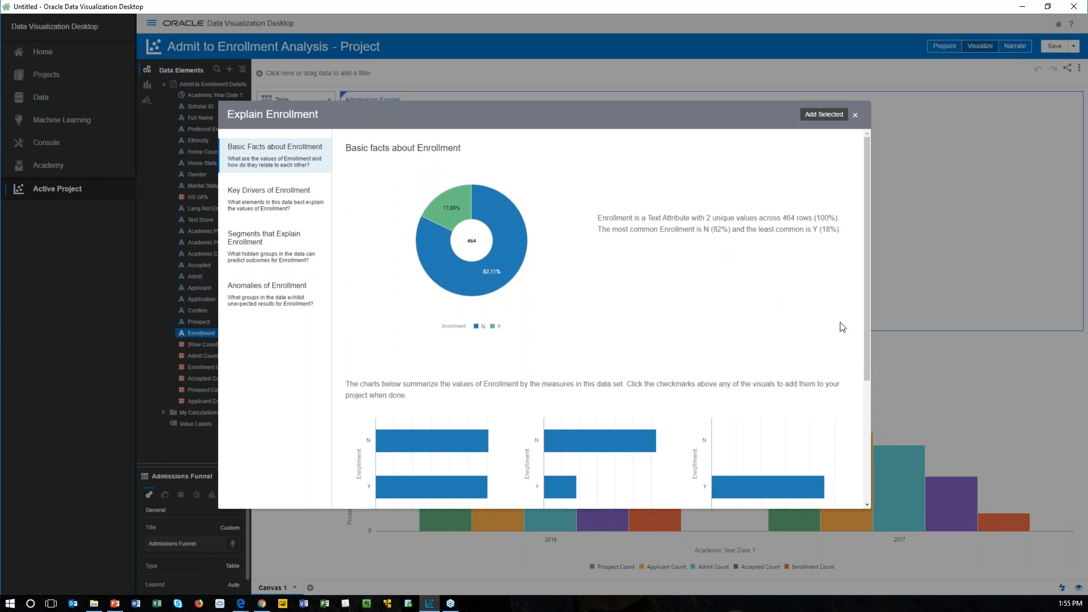
drag(867, 346, 870, 465)
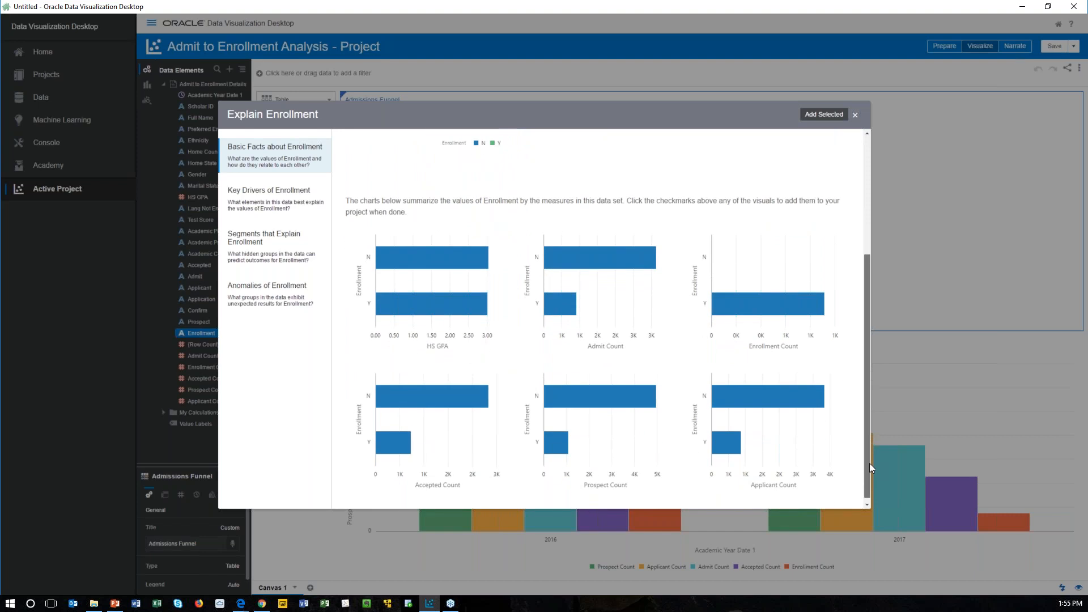
drag(868, 464, 847, 320)
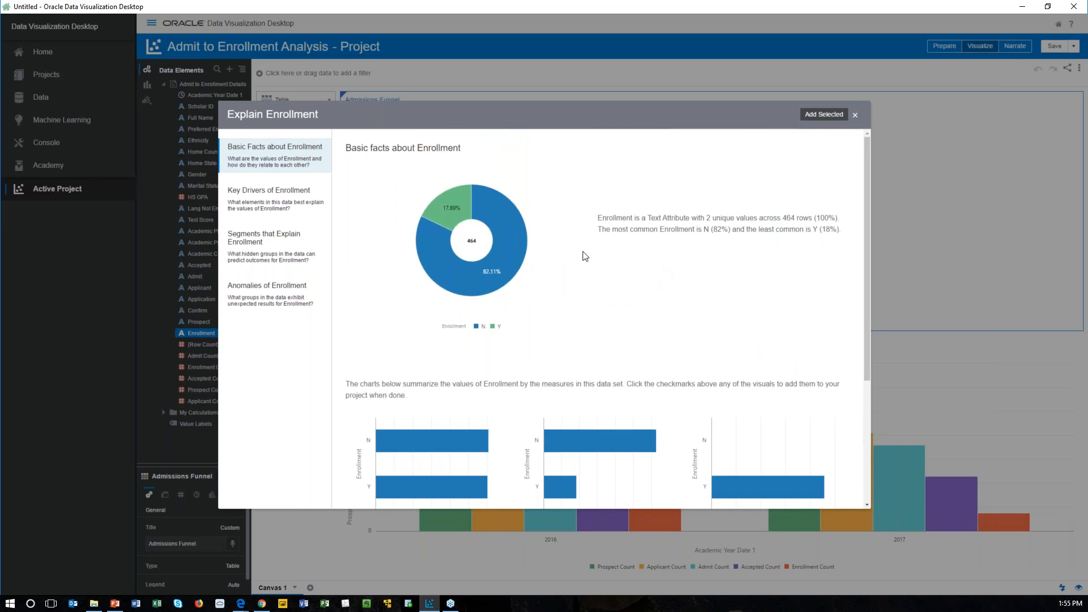
mouse_move(528, 170)
Step: Review the Key Drivers of Enrollment charts and open the Segments that Explain Enrollment
click(287, 207)
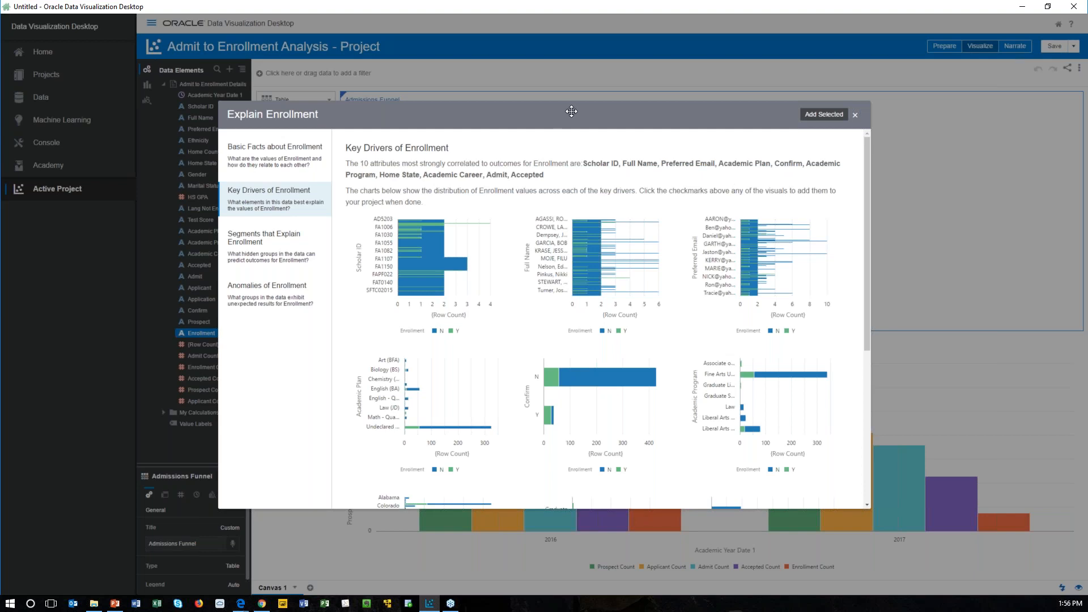
drag(586, 109, 597, 106)
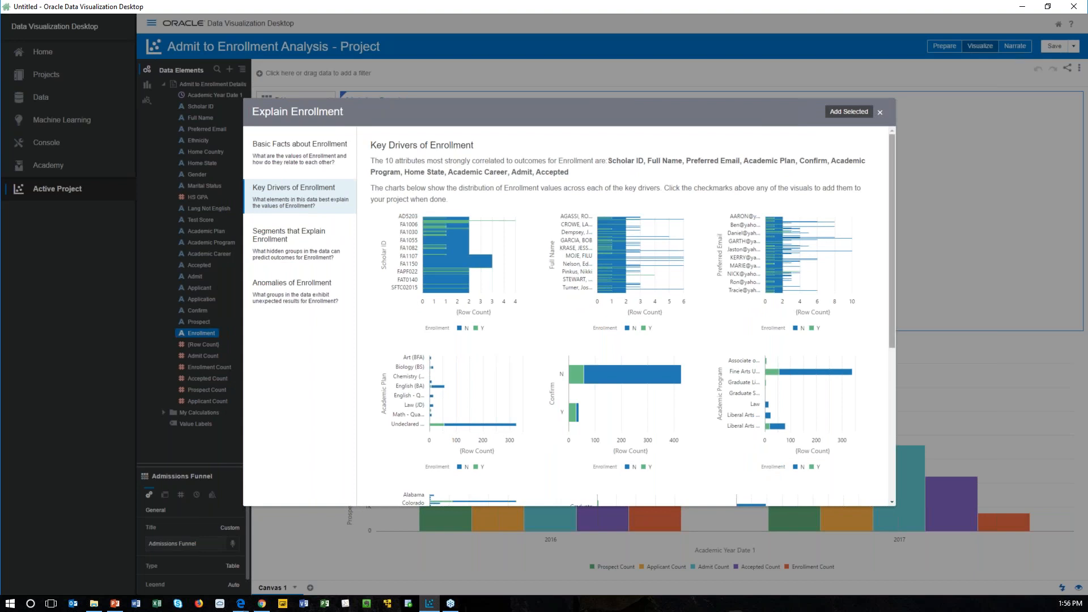
drag(892, 223, 893, 337)
drag(887, 284, 888, 170)
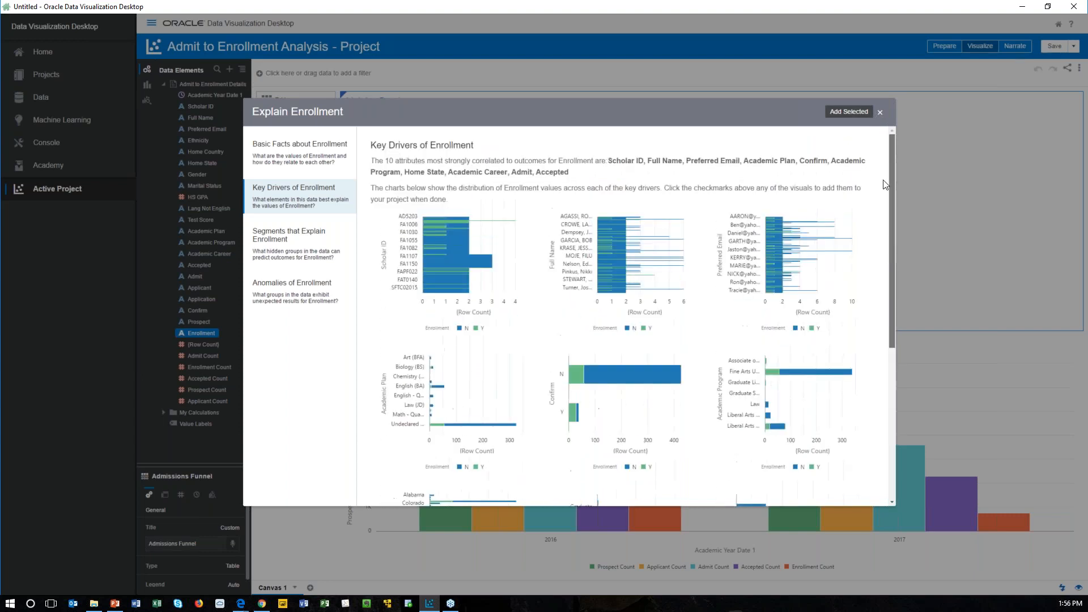
click(305, 253)
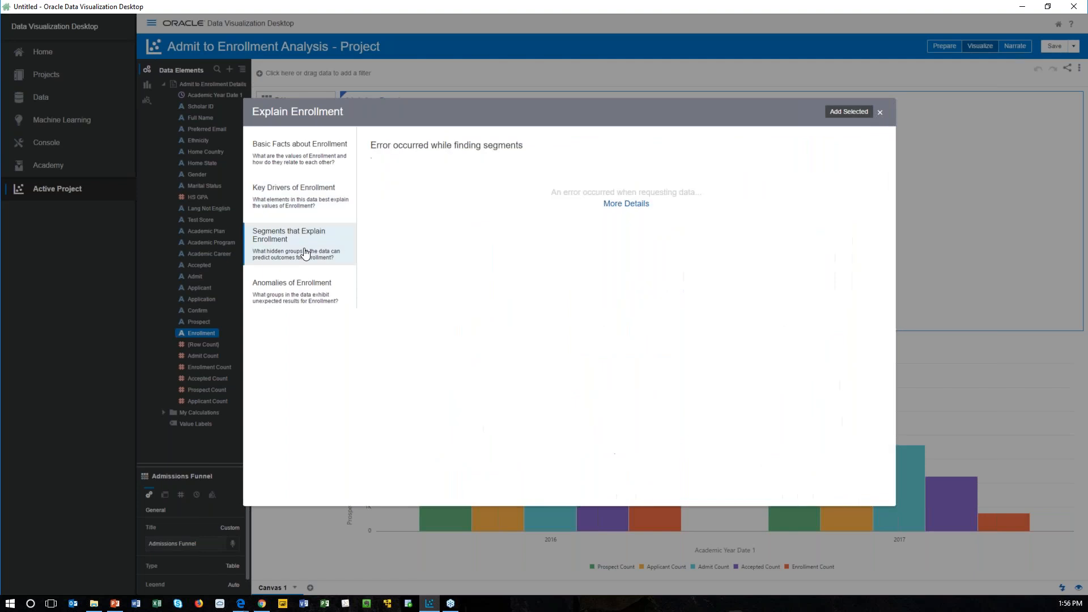
Step: From the Anomalies of Enrollment, add the first chart, by Academic Program, to the project and dismiss the error message
click(307, 296)
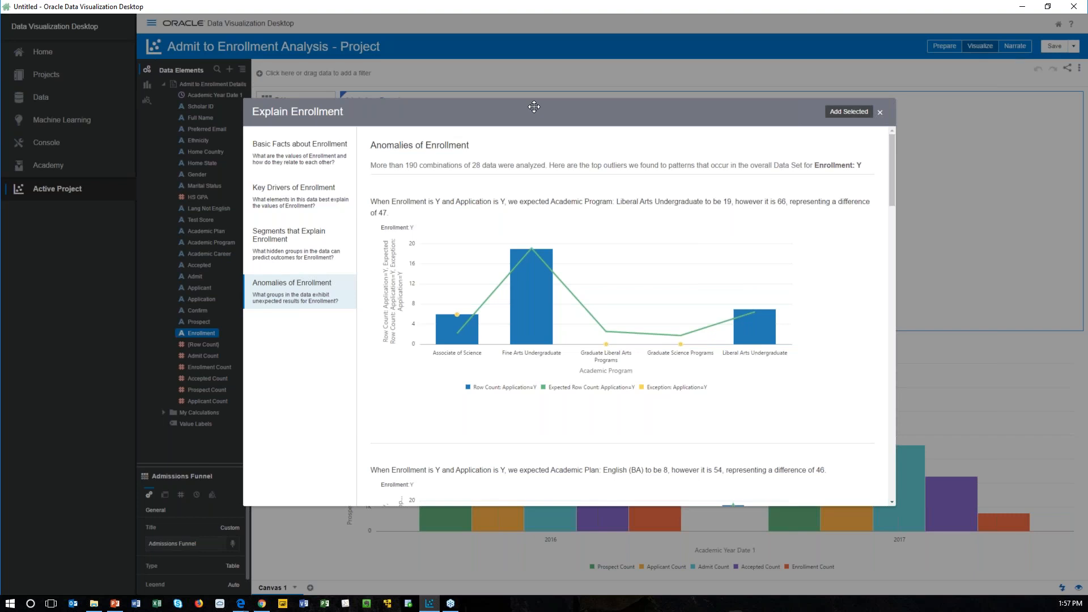
mouse_move(623, 237)
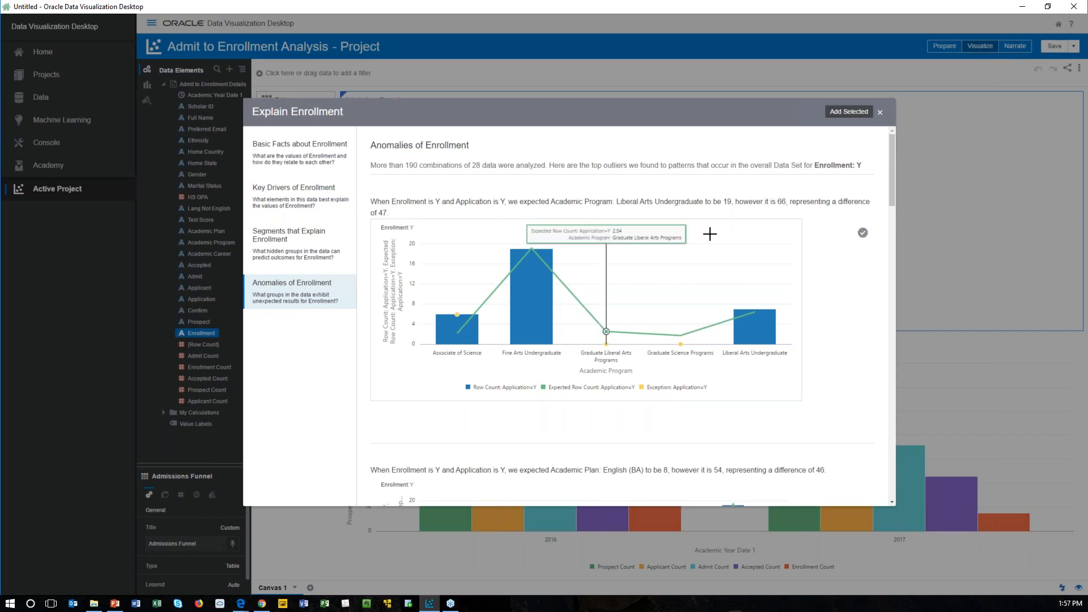
click(863, 234)
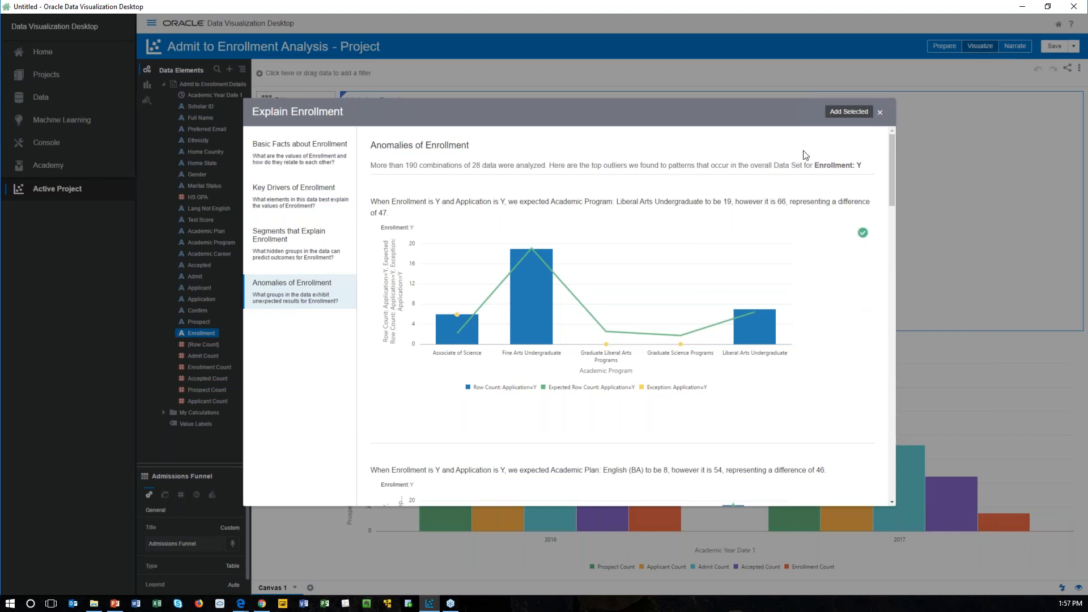
click(839, 116)
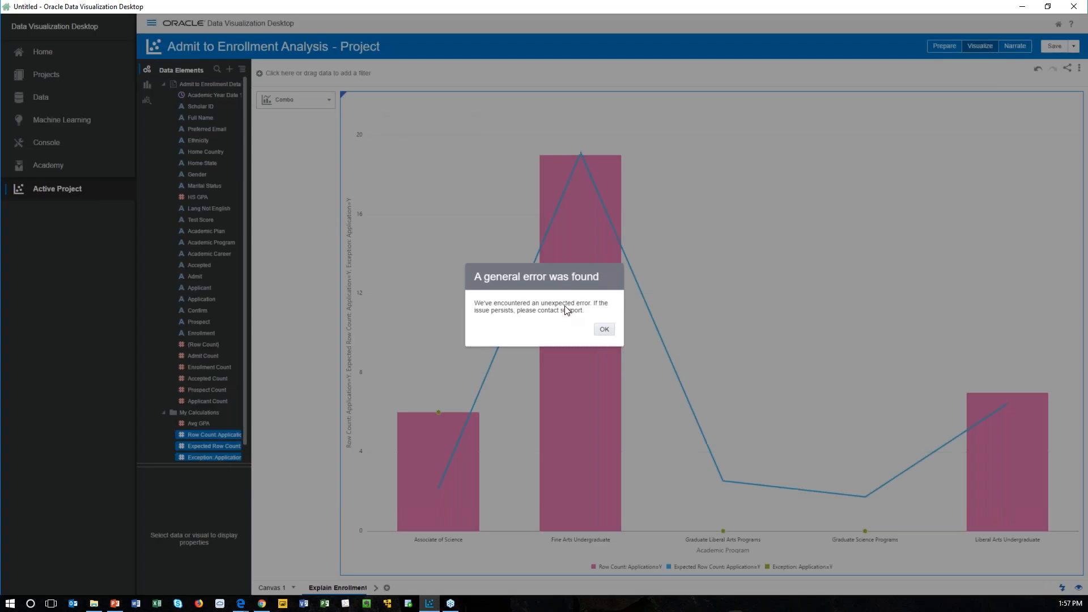
click(605, 332)
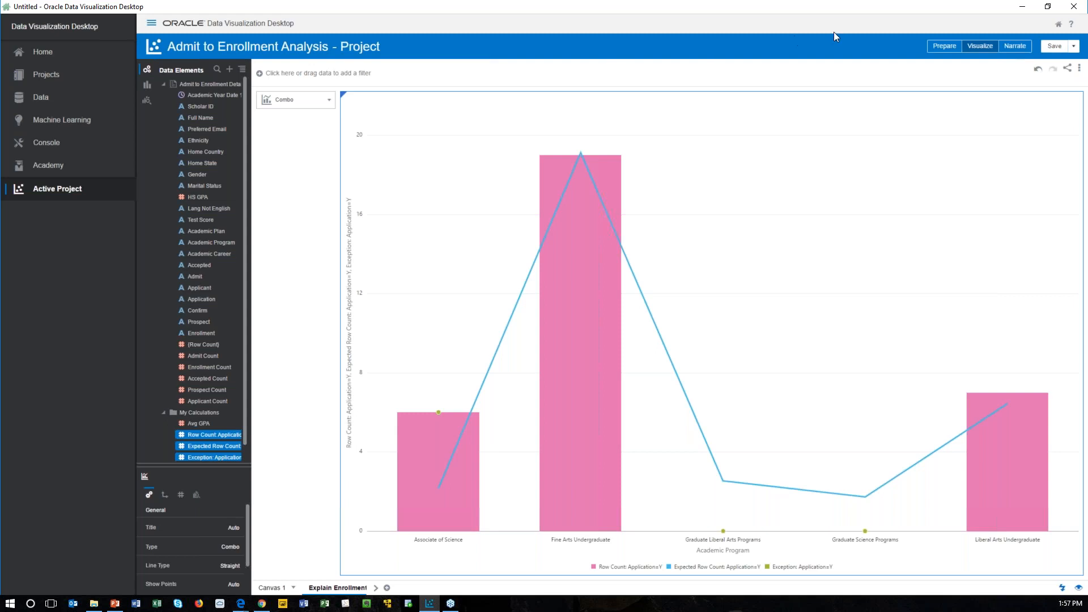
Step: Switch to the PowerPoint presentation, start the slide show from the Demo slide and advance to the Summary slide
click(1022, 8)
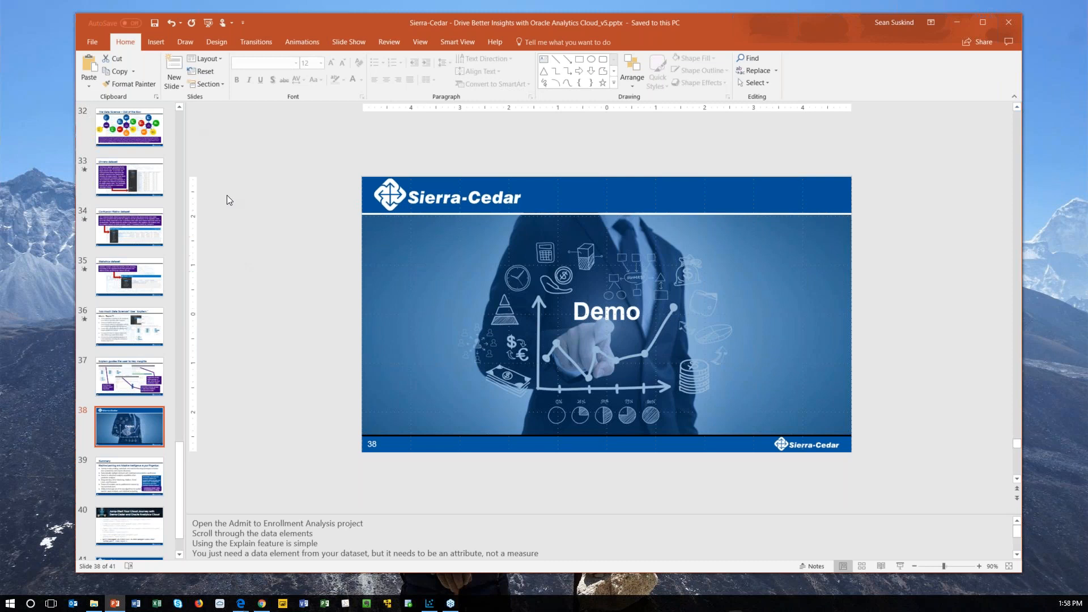
click(901, 566)
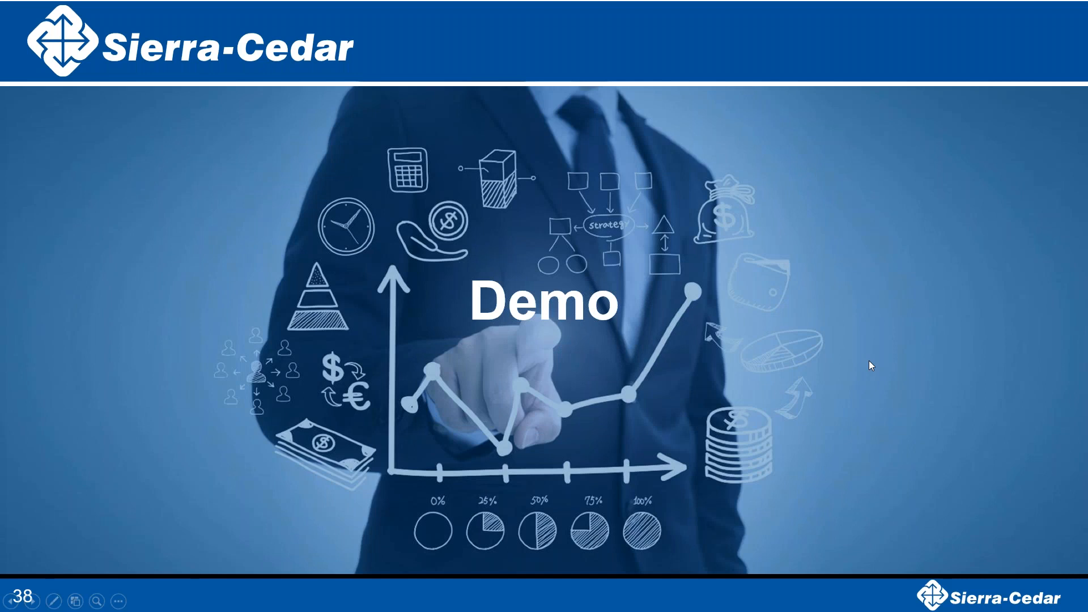
click(868, 361)
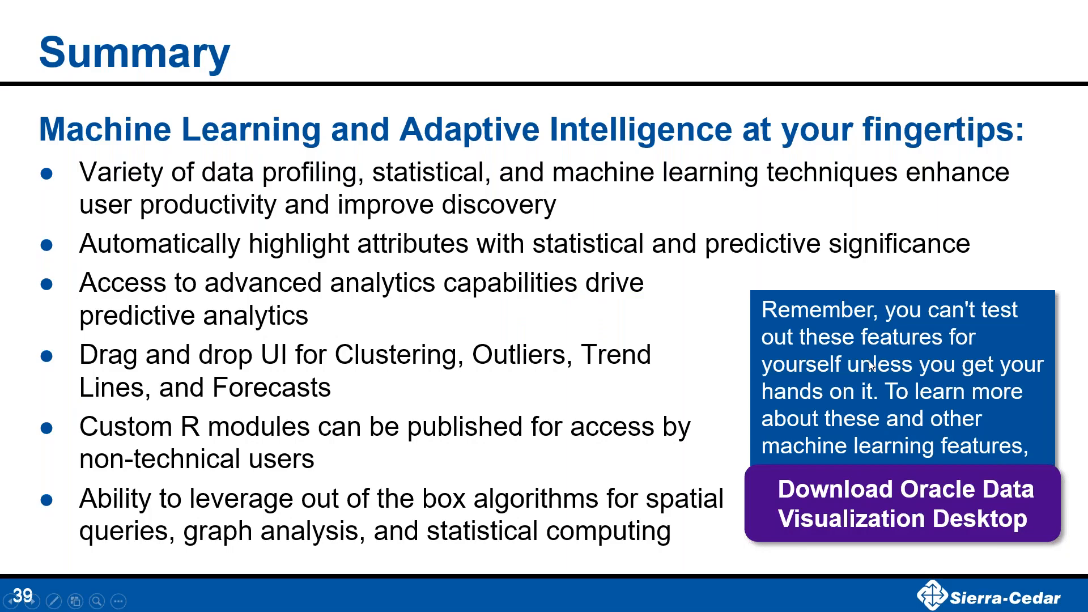